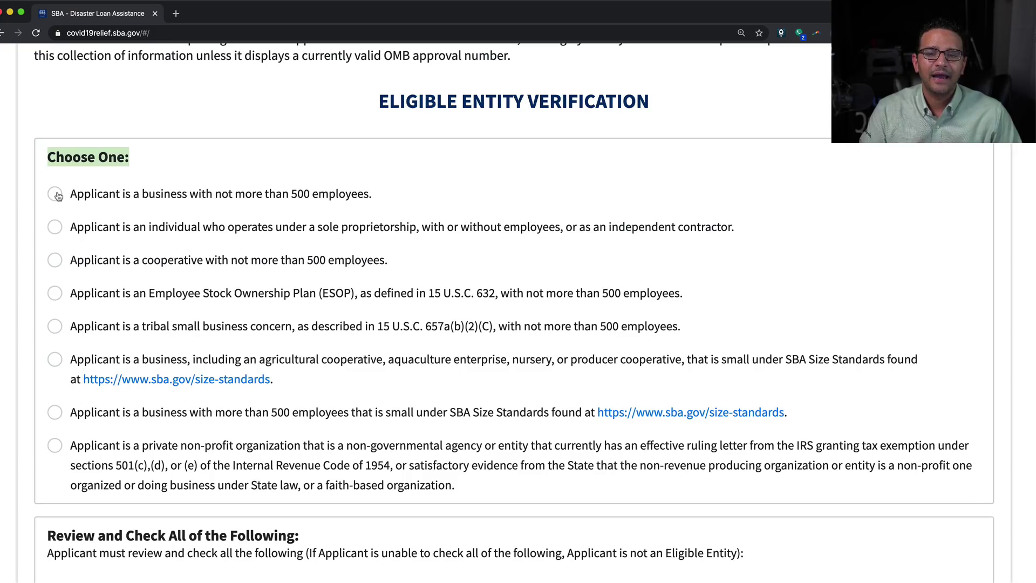
Choose 'Applicant is a business with not more than 500 employees' as the eligible entity type
drag(70, 194, 373, 195)
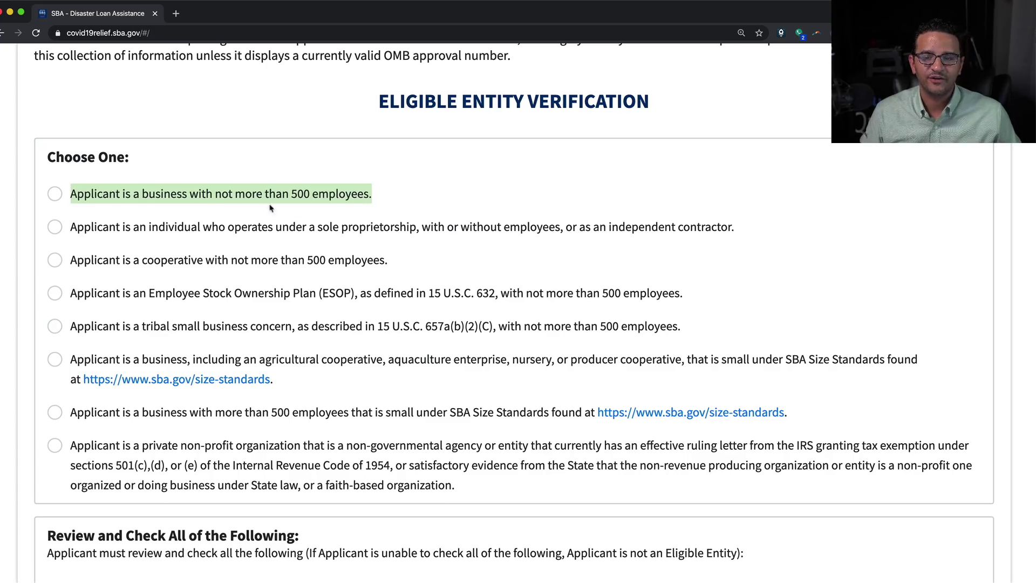
click(76, 228)
drag(76, 228, 737, 217)
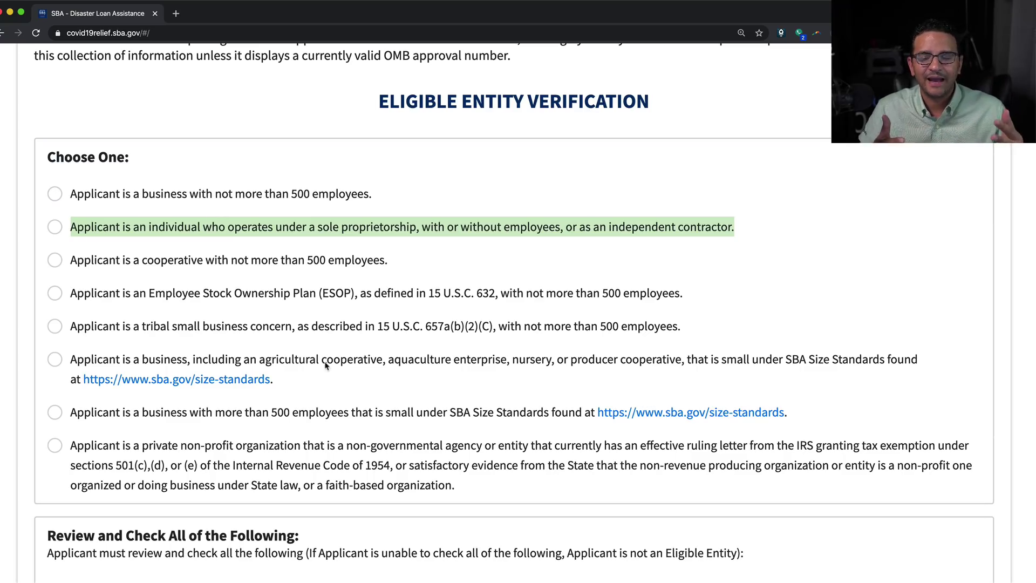
click(104, 195)
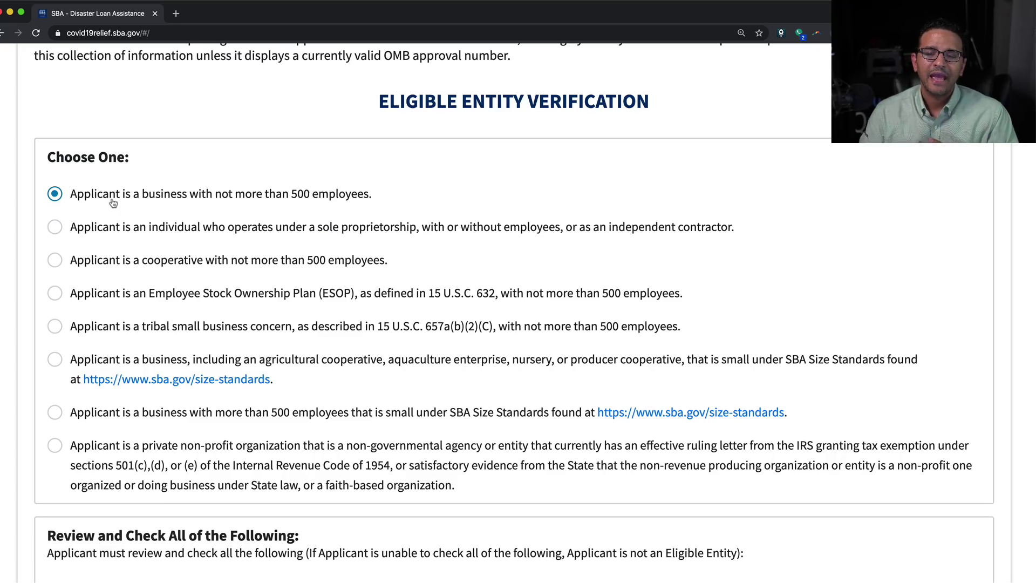
scroll(277, 399, down, 5)
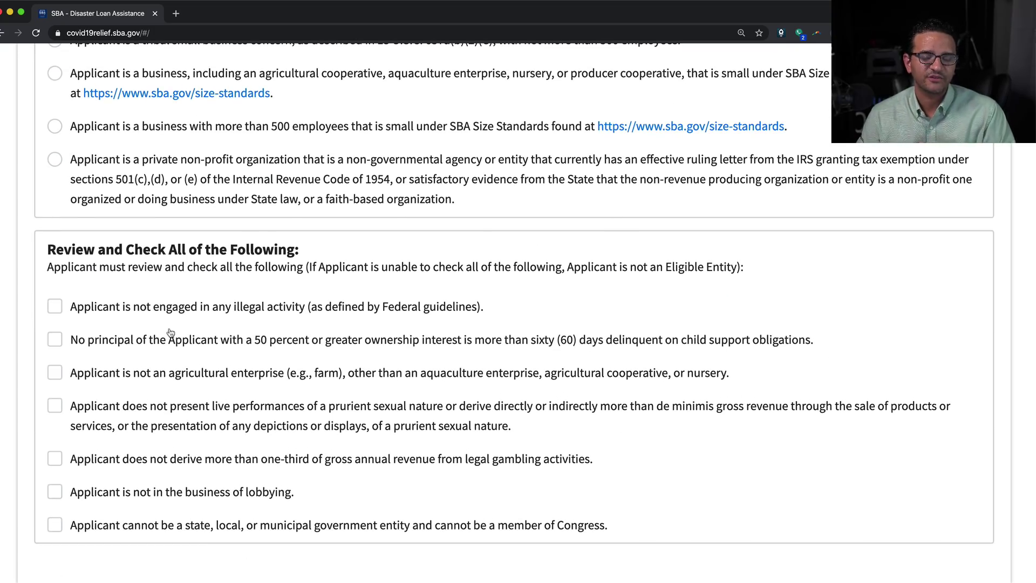
Tick the illegal activity, child support, agricultural enterprise and prurient performances statements
click(55, 310)
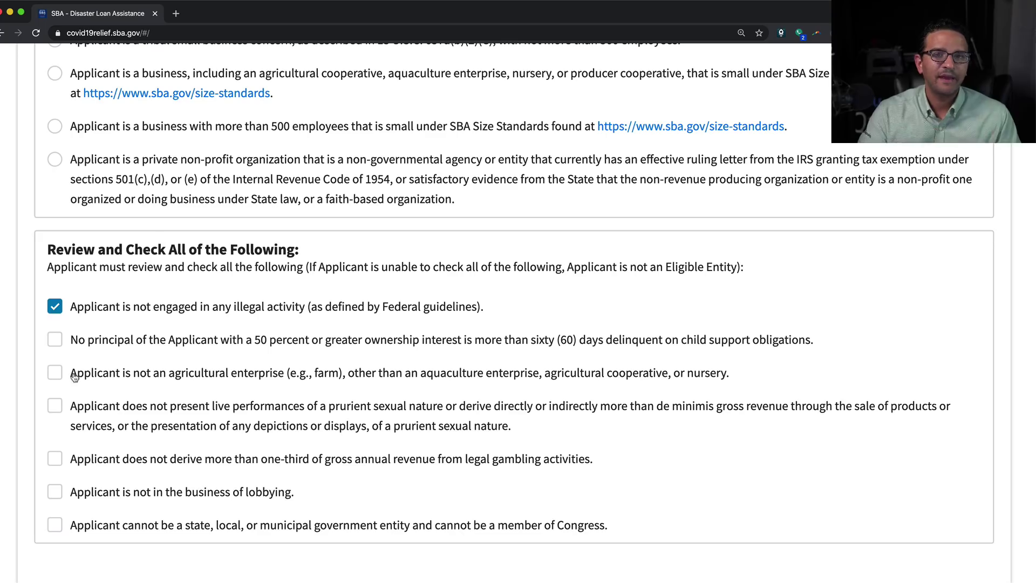
click(56, 343)
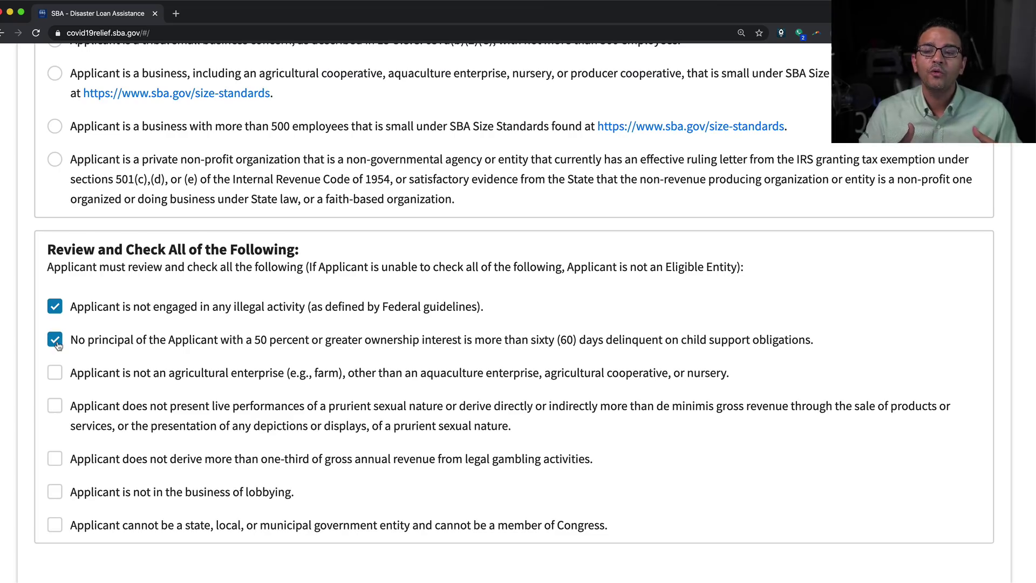
click(56, 377)
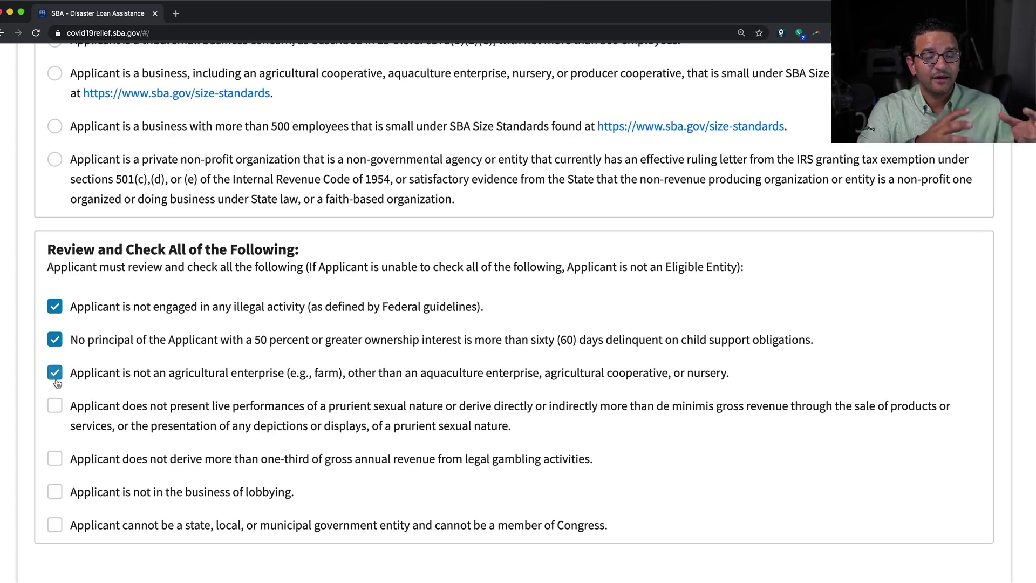
click(56, 409)
drag(265, 411, 574, 425)
click(574, 425)
Tick the gambling, lobbying and government entity statements, recheck prurient performances, and continue
scroll(165, 438, down, 1)
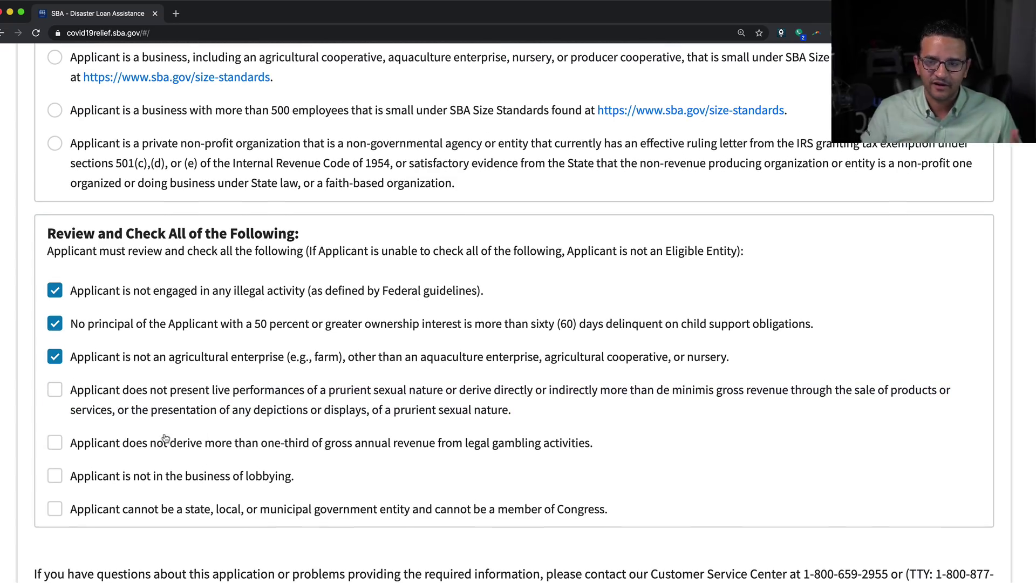
click(123, 448)
scroll(124, 447, down, 1)
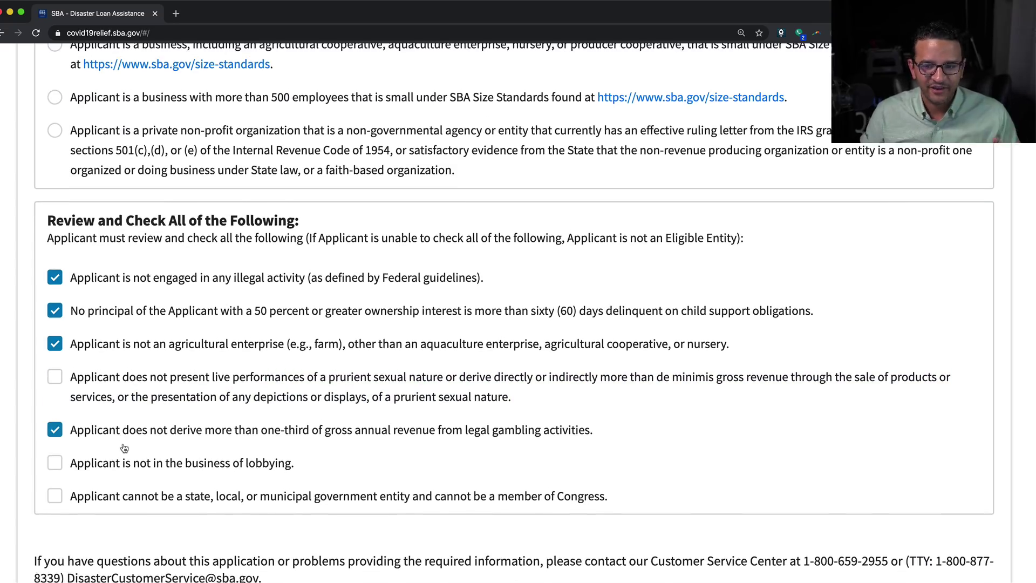
click(147, 478)
scroll(263, 480, down, 1)
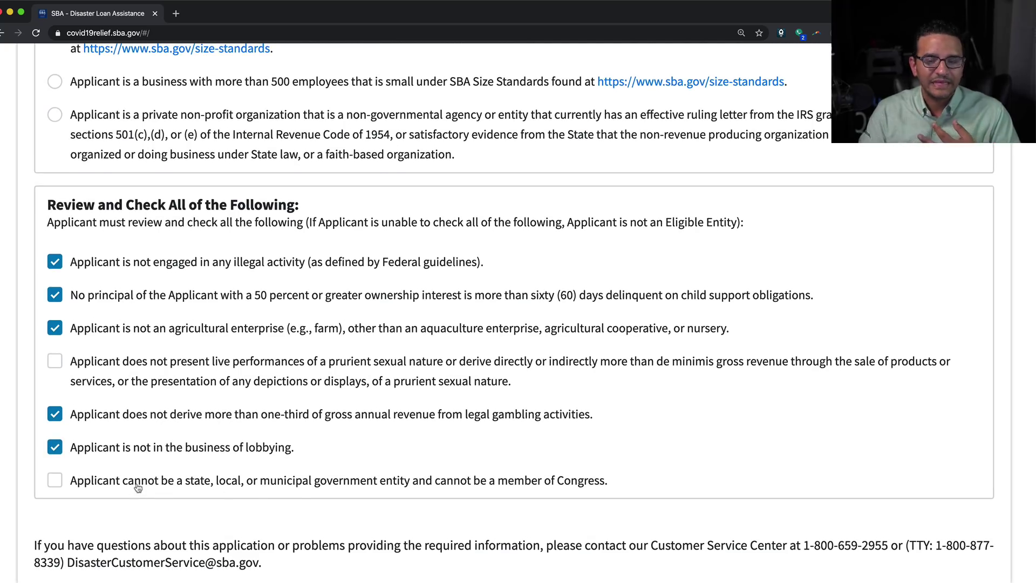
click(133, 484)
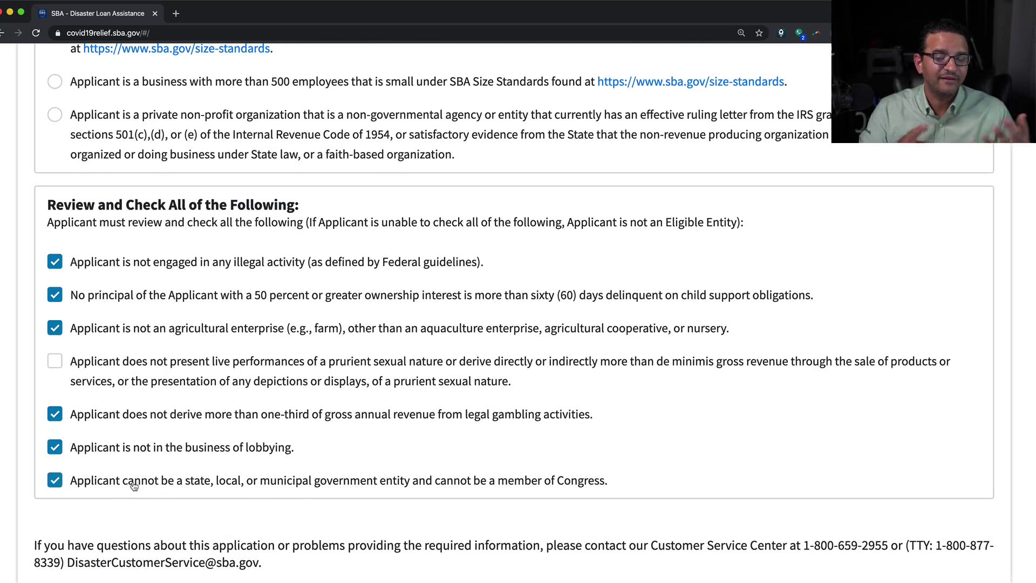
scroll(130, 474, up, 1)
click(111, 376)
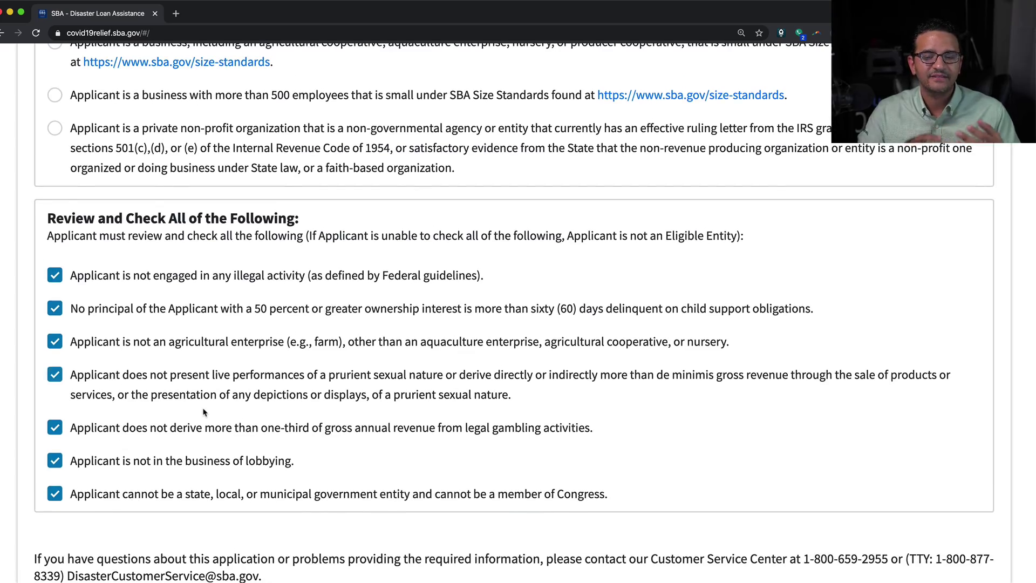
scroll(204, 412, up, 5)
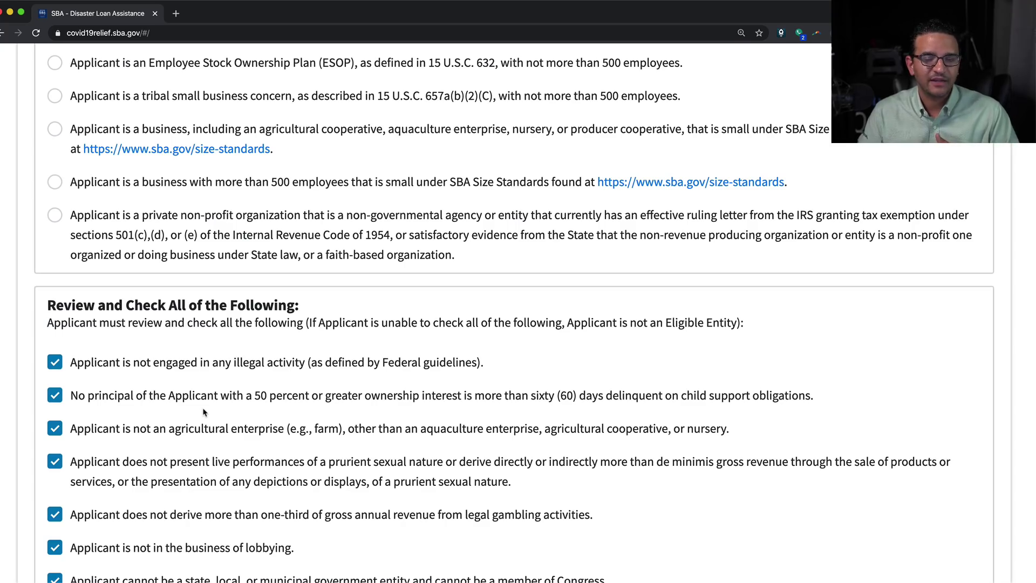
scroll(204, 412, down, 1)
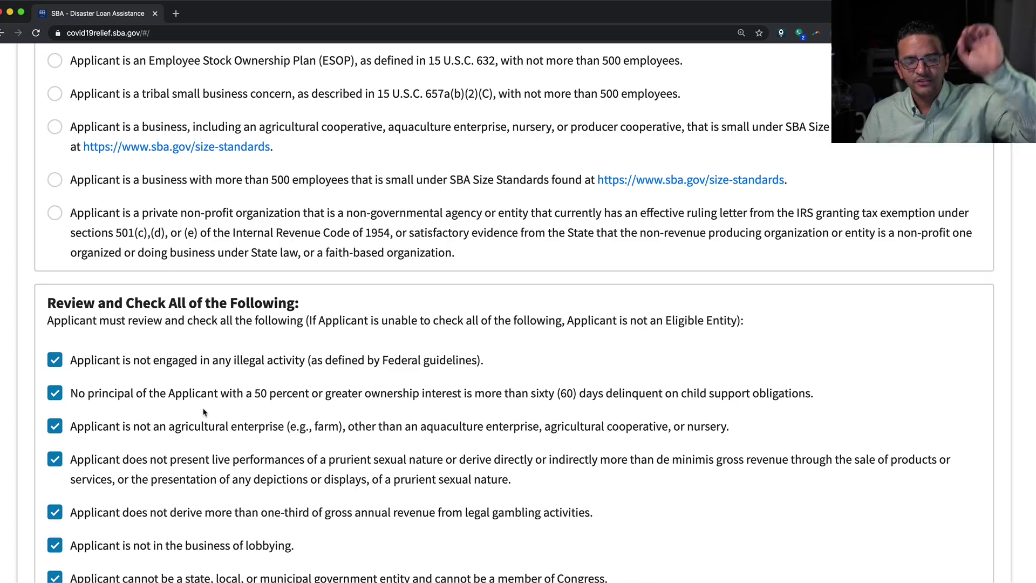
scroll(241, 414, down, 3)
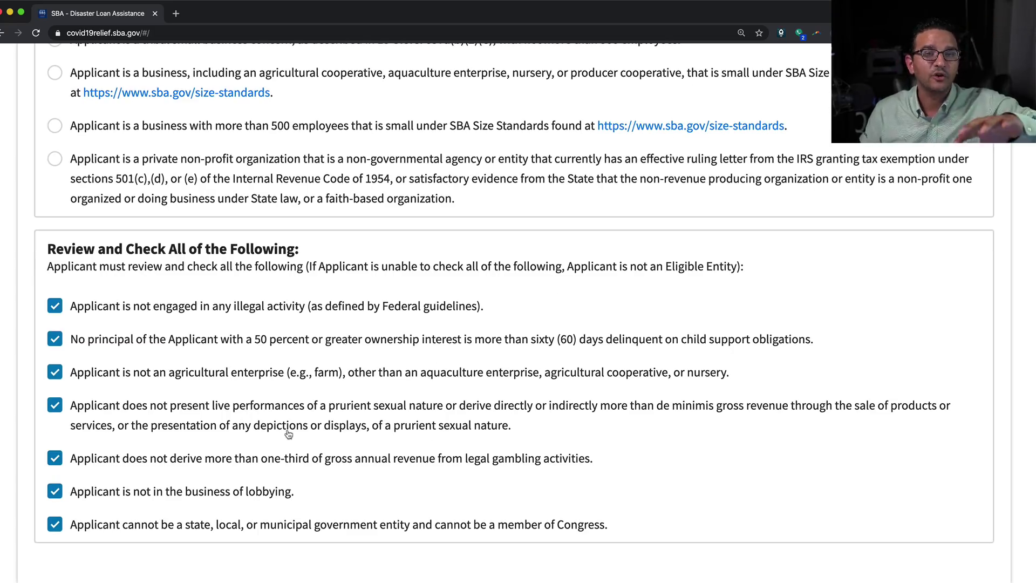
scroll(289, 435, down, 9)
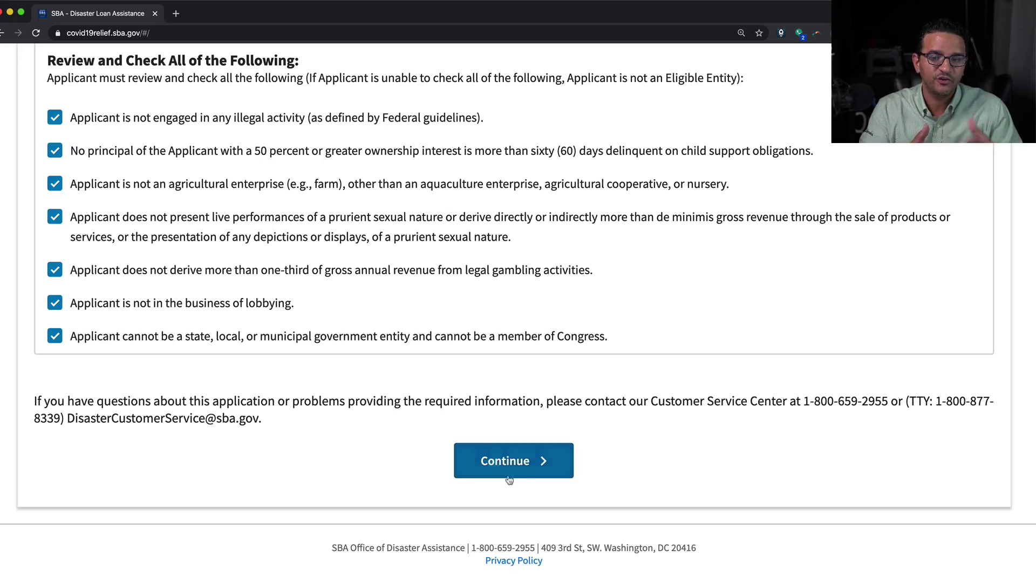
click(532, 464)
Enter 'Garcia and Company' as the business legal name
scroll(415, 447, down, 8)
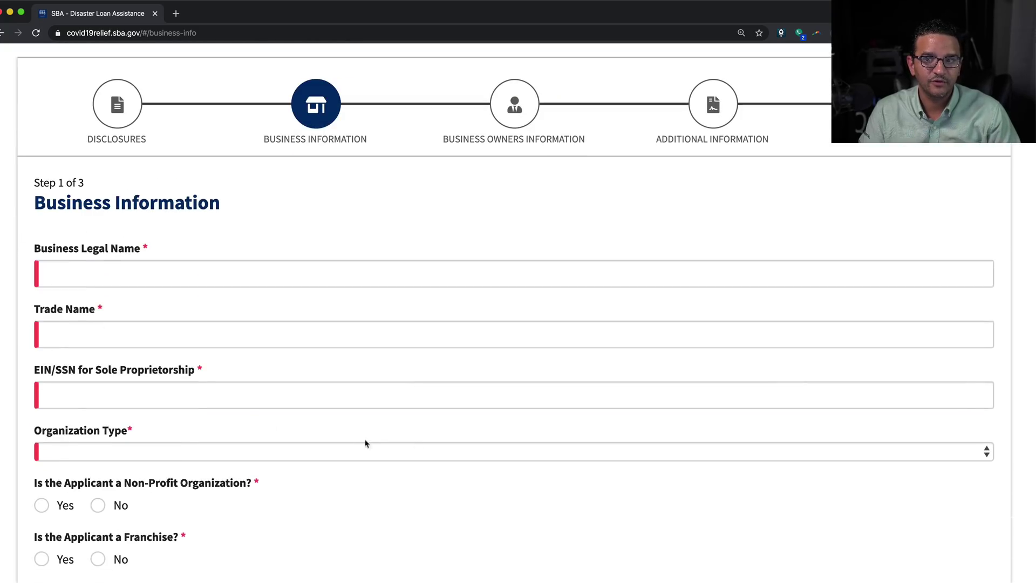
click(146, 269)
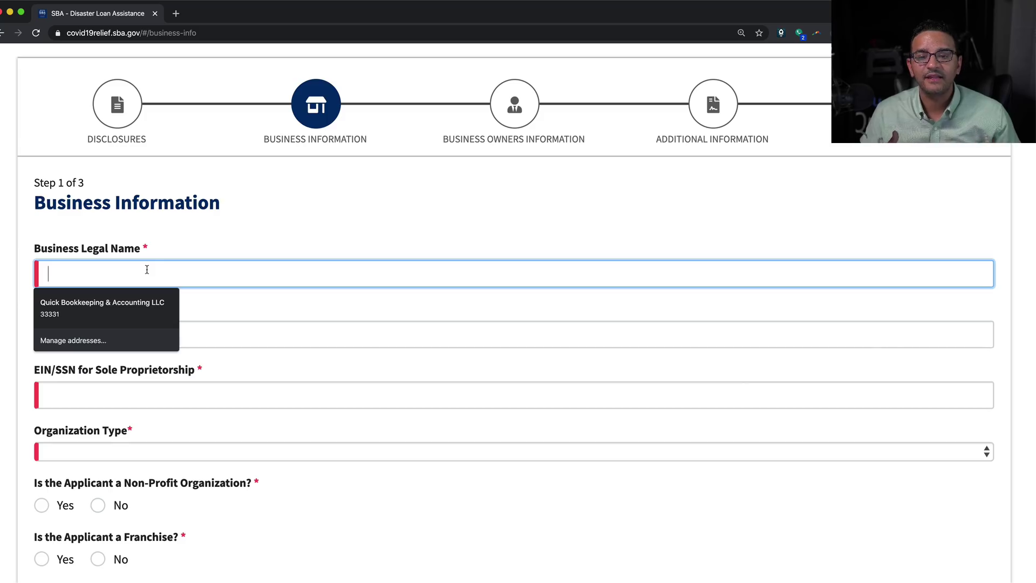
text(Garcia )
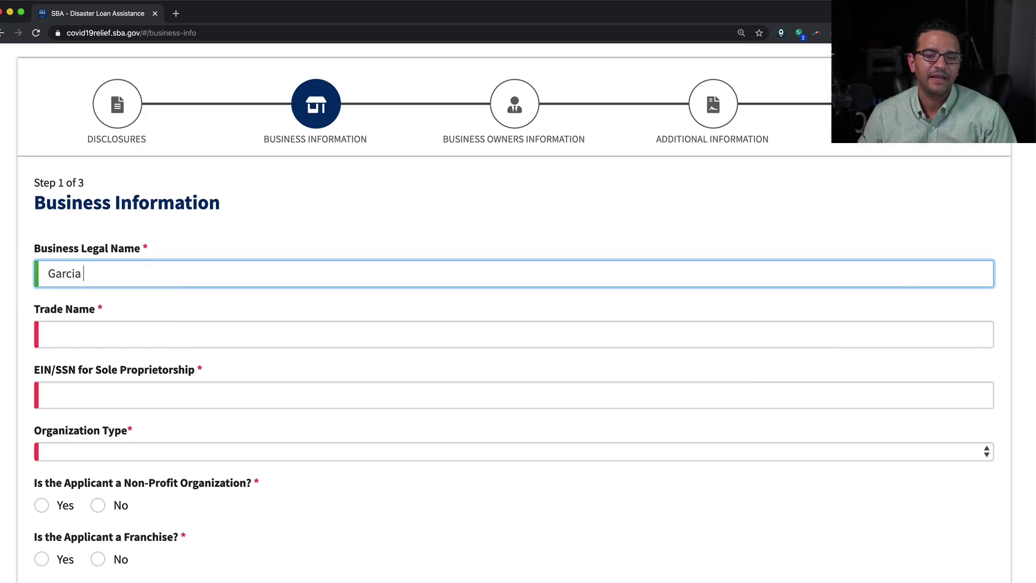
text(aand)
key(BackSpace)
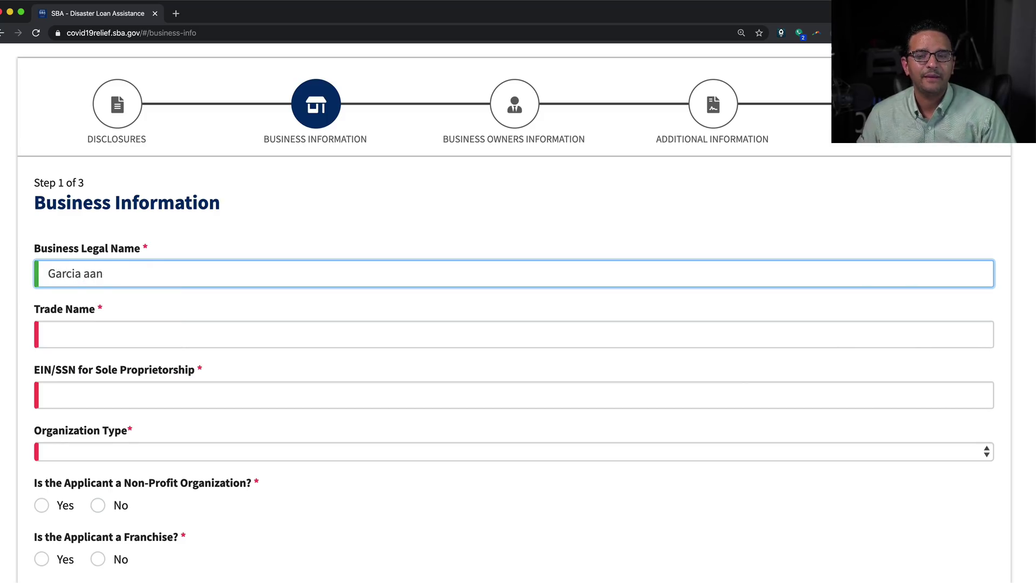
text(d)
key(BackSpace)
key(BackSpace)
key(BackSpace)
text(nd )
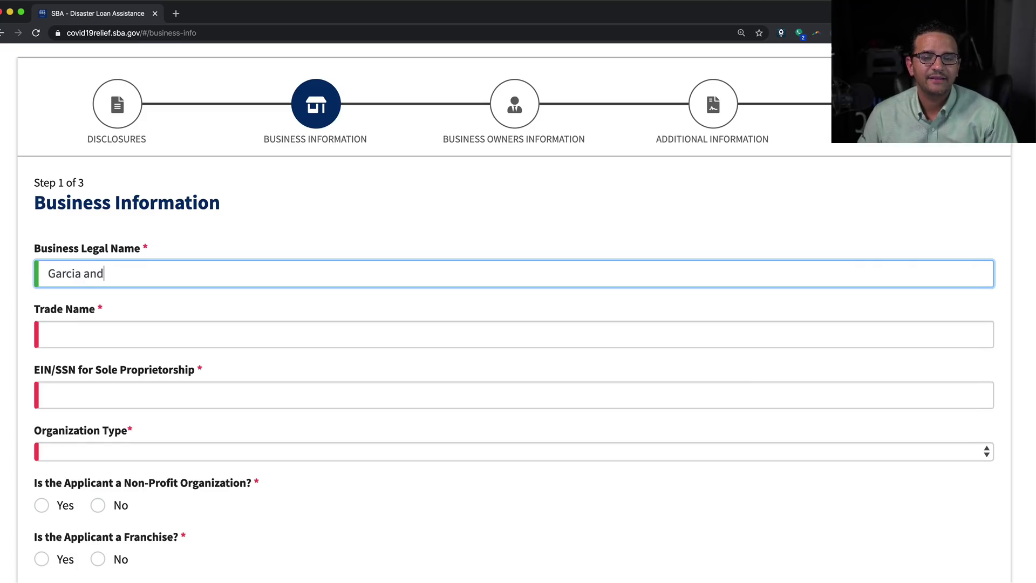
text(Com)
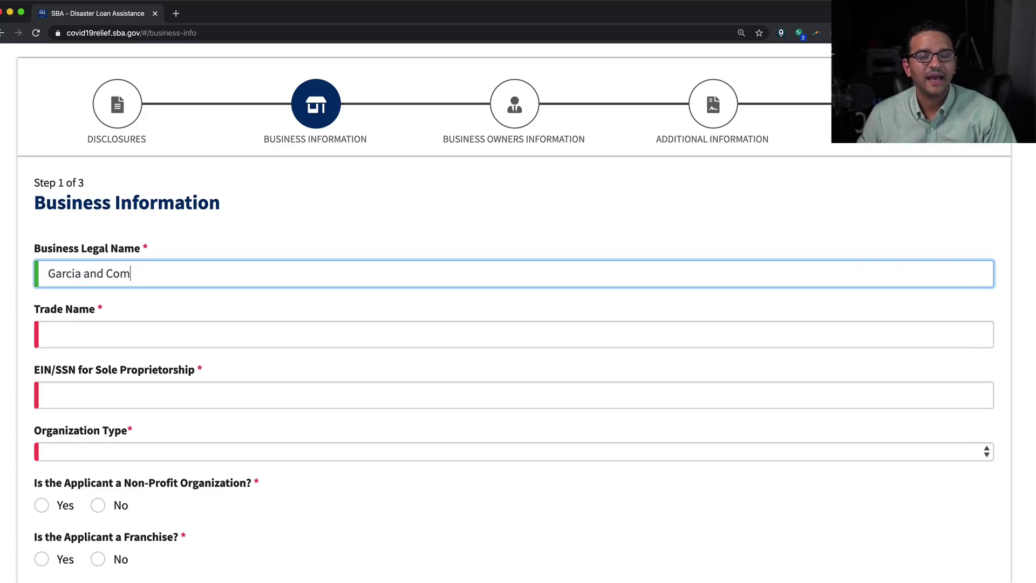
text(pany)
Copy the legal name into Trade Name and enter the business EIN
key(Tab)
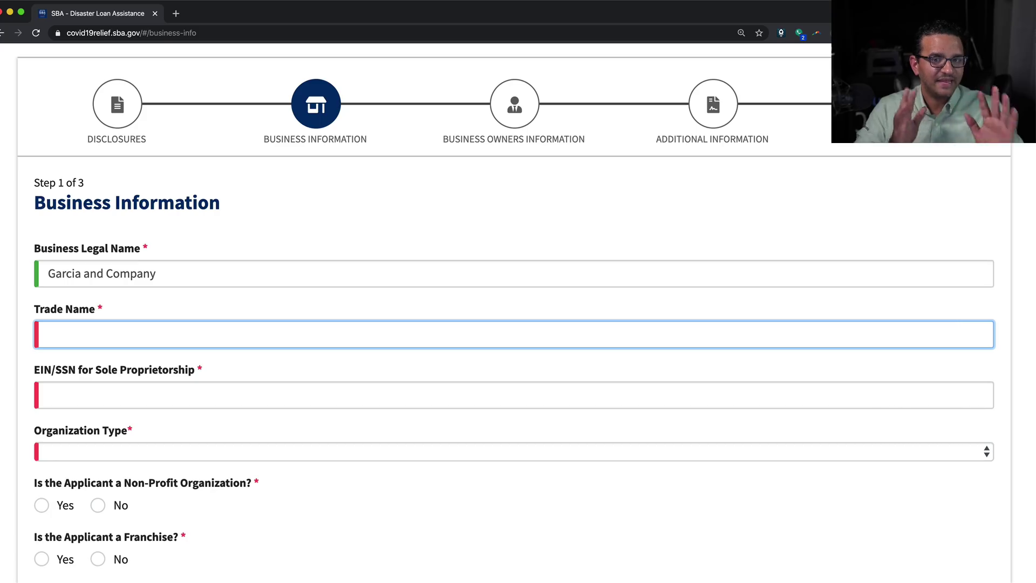
key(shift+Tab)
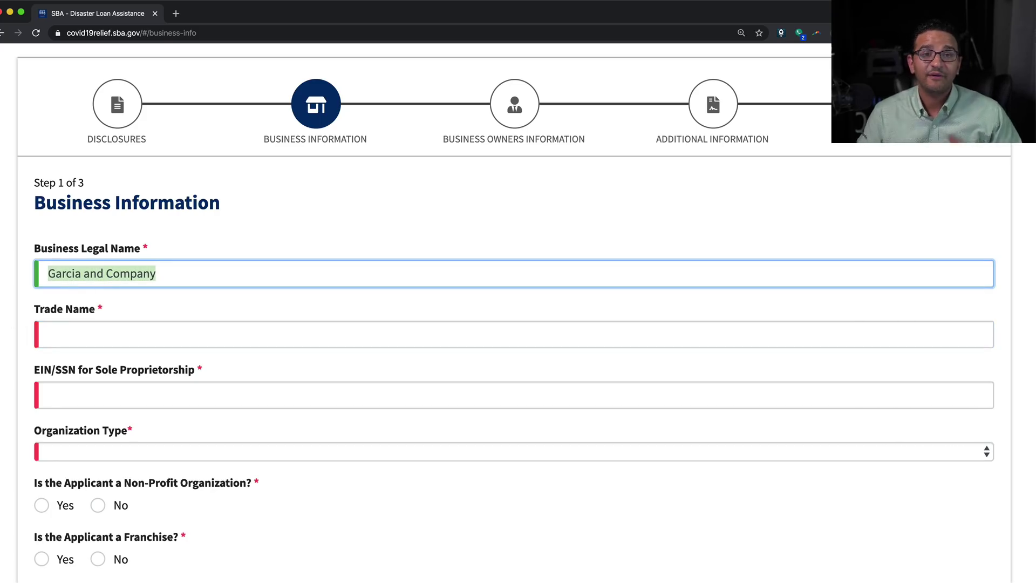
key(ctrl+c)
click(106, 328)
key(ctrl+v)
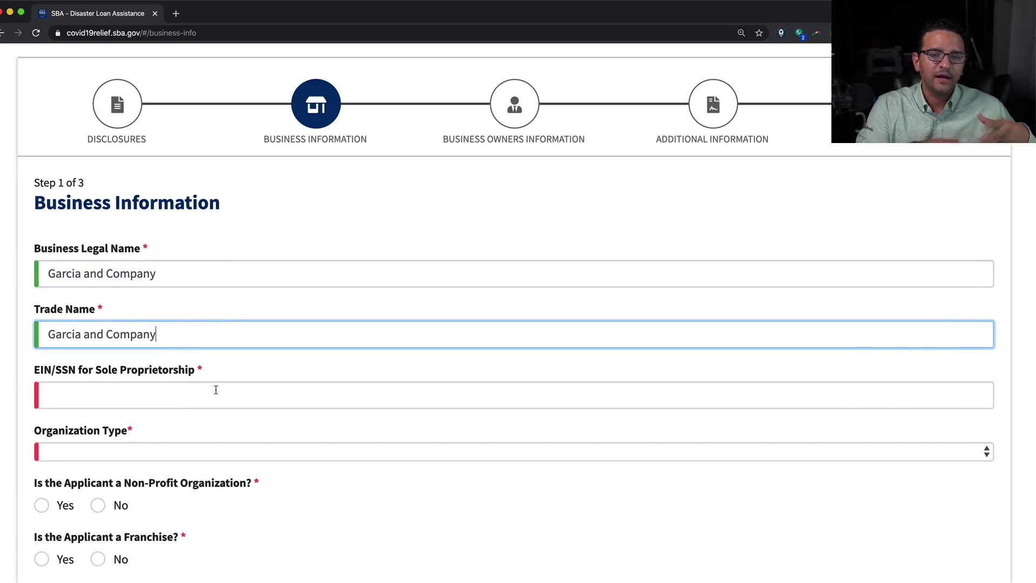
click(106, 389)
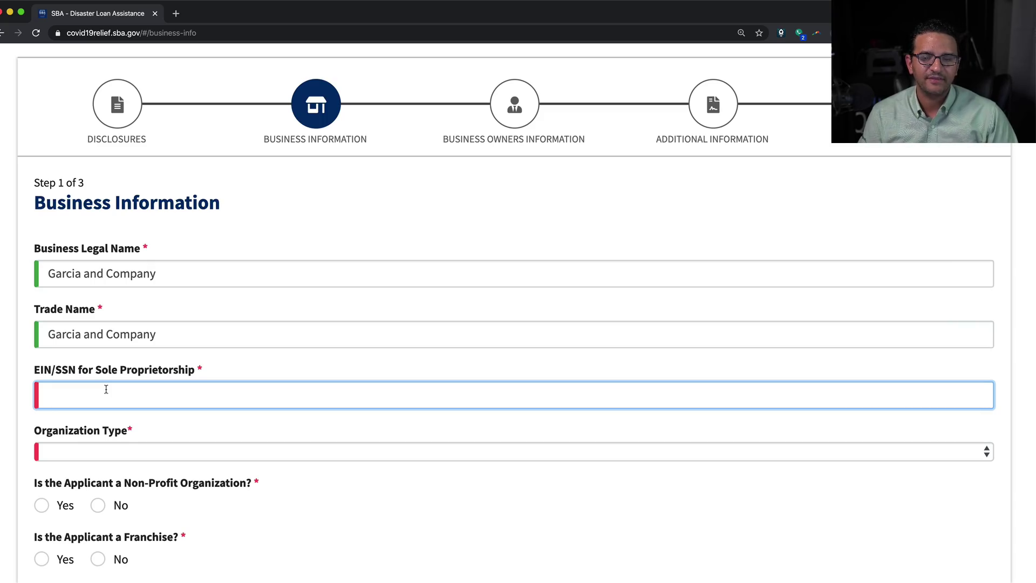
text(99)
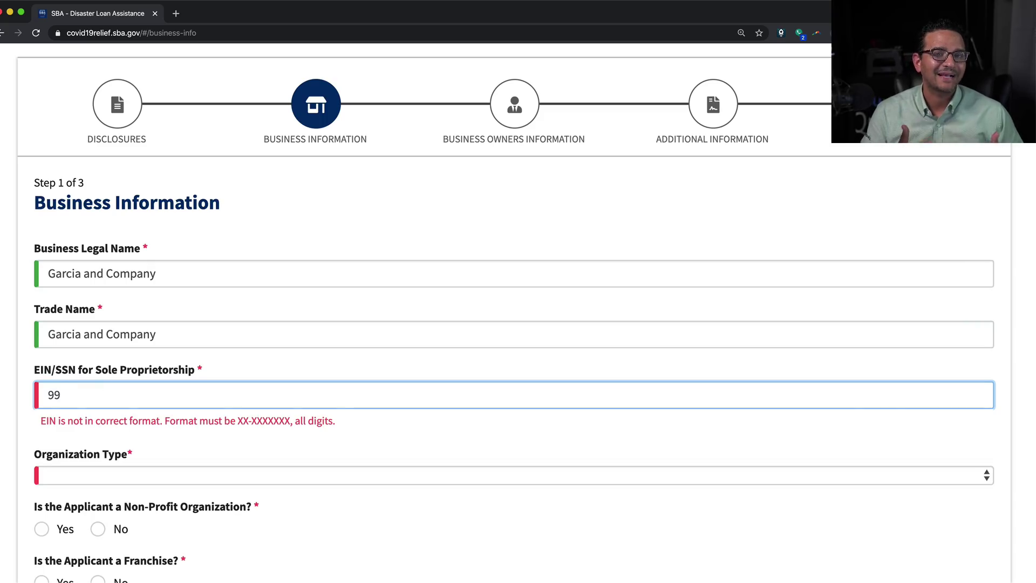
text(-9999999)
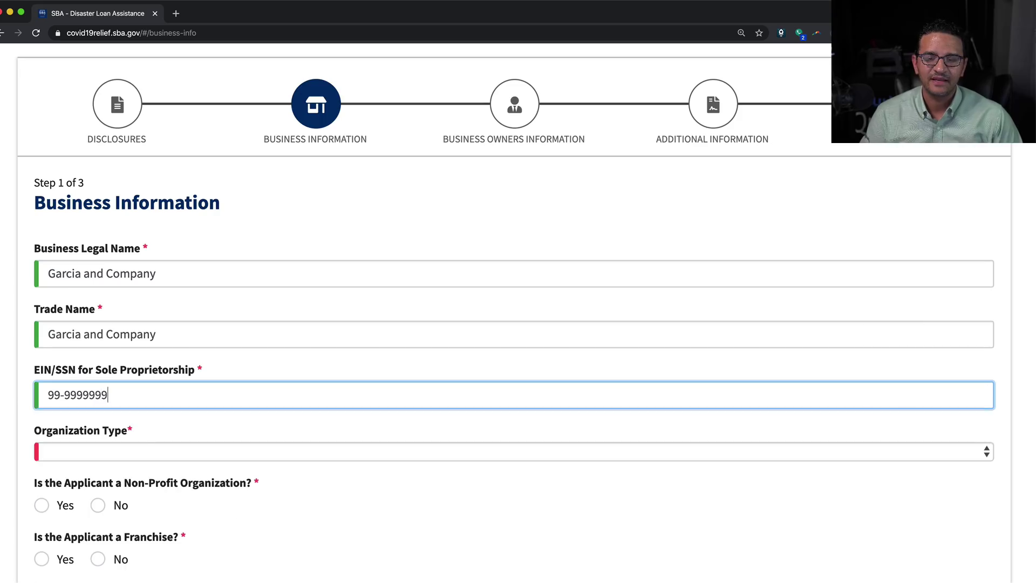
key(Tab)
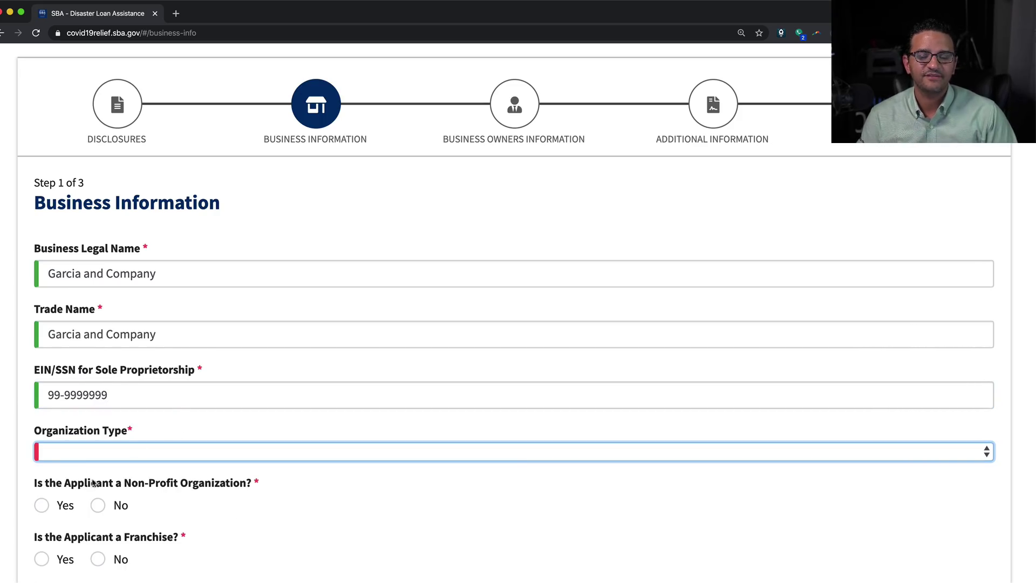
Set the organization type to S-Corporation
click(92, 457)
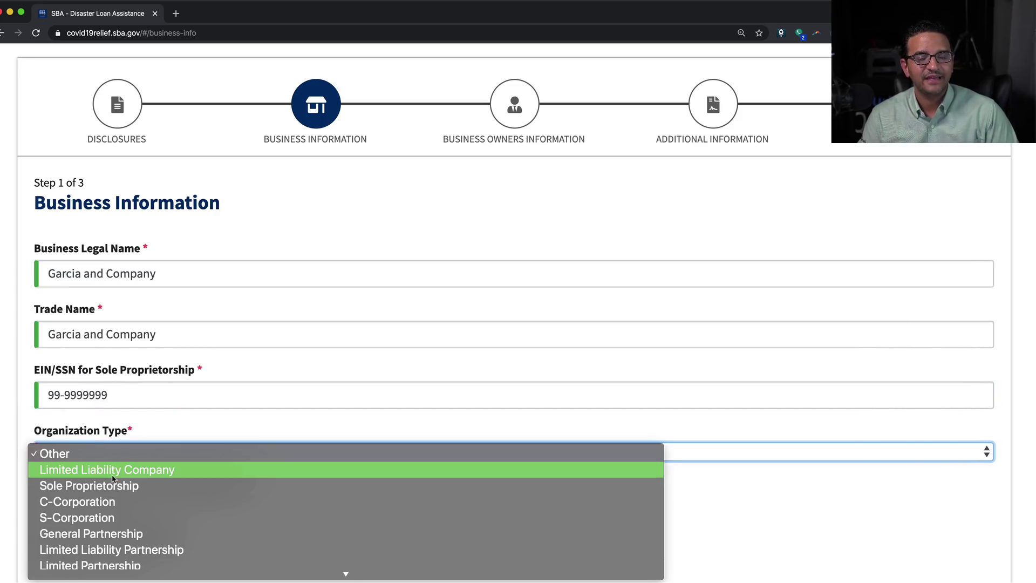
click(115, 516)
scroll(120, 459, down, 3)
scroll(135, 370, down, 2)
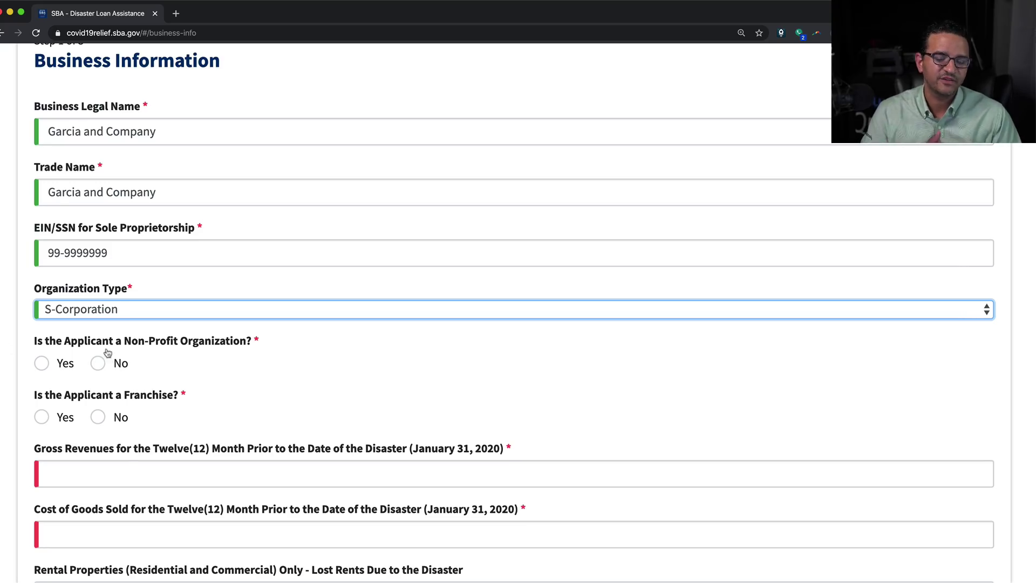
Answer No to both the non-profit and franchise questions
drag(106, 350, 211, 343)
click(102, 368)
click(98, 419)
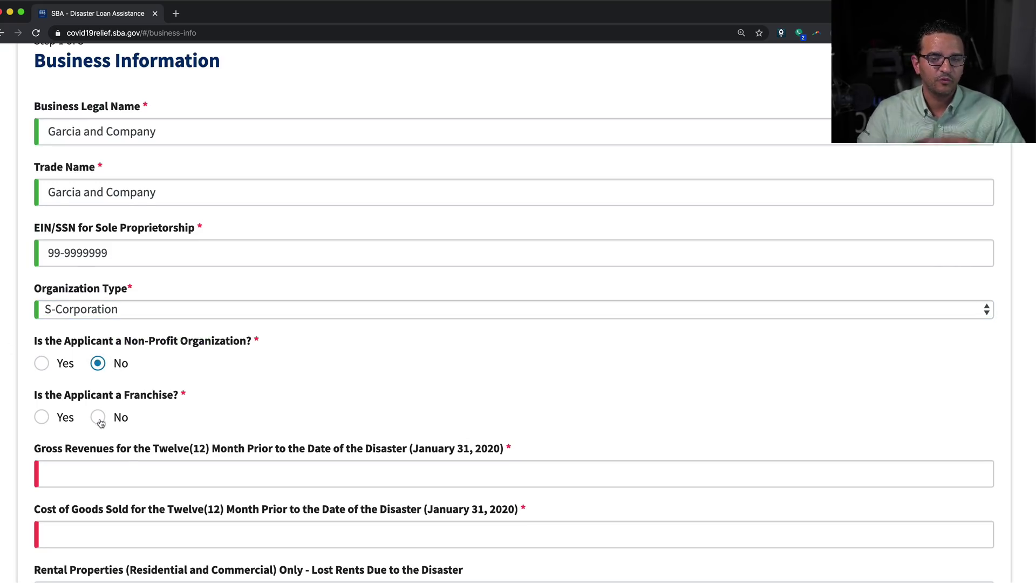
scroll(204, 413, down, 2)
click(94, 401)
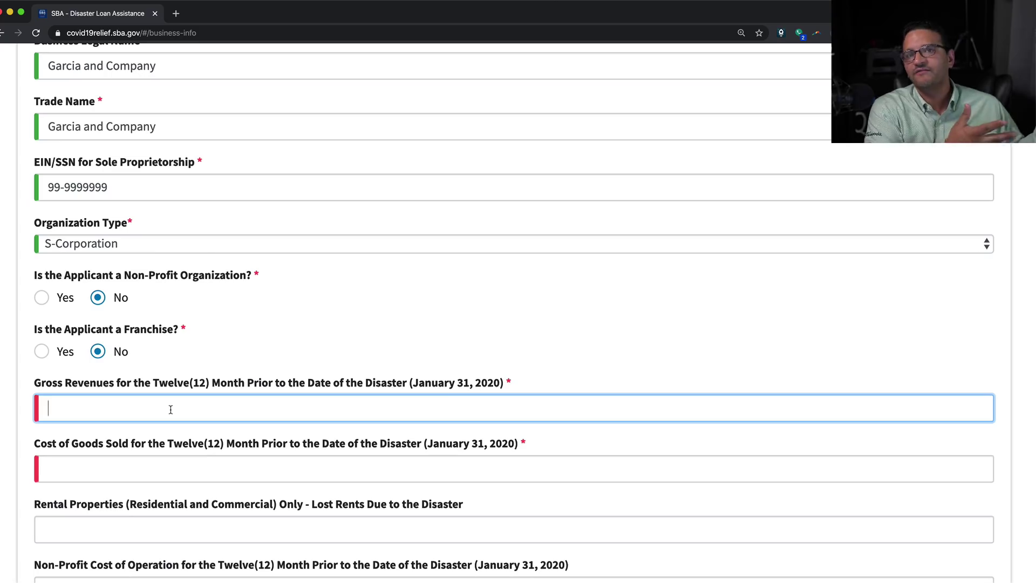
Enter gross revenues of 500,000 and cost of goods sold of 200,000
text(500)
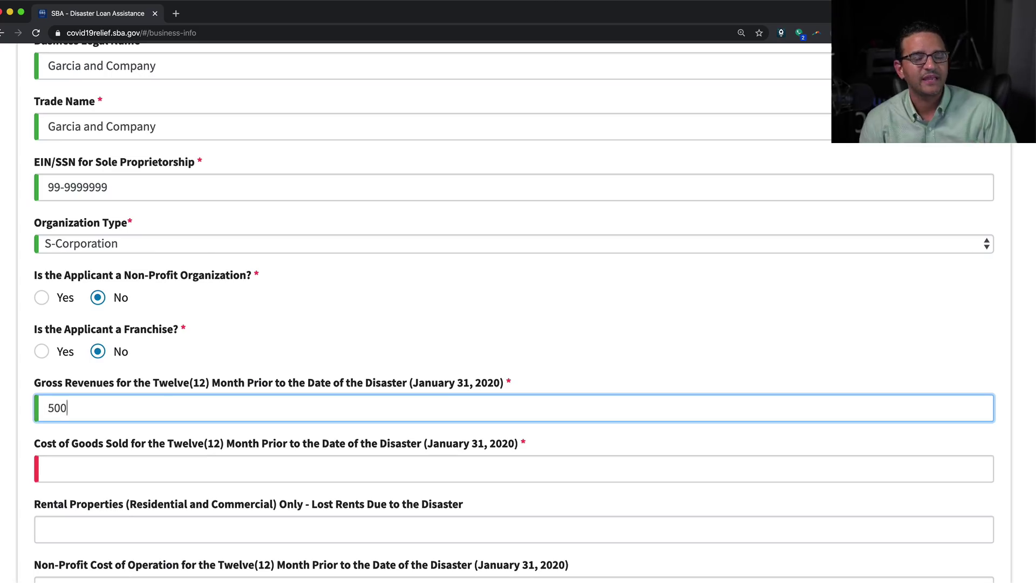
text(0000)
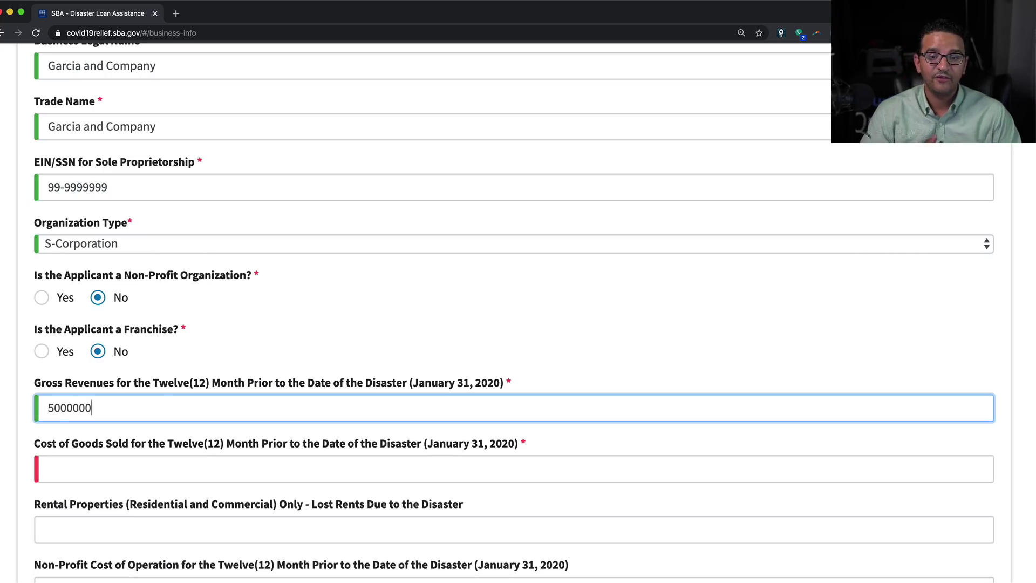
key(Tab)
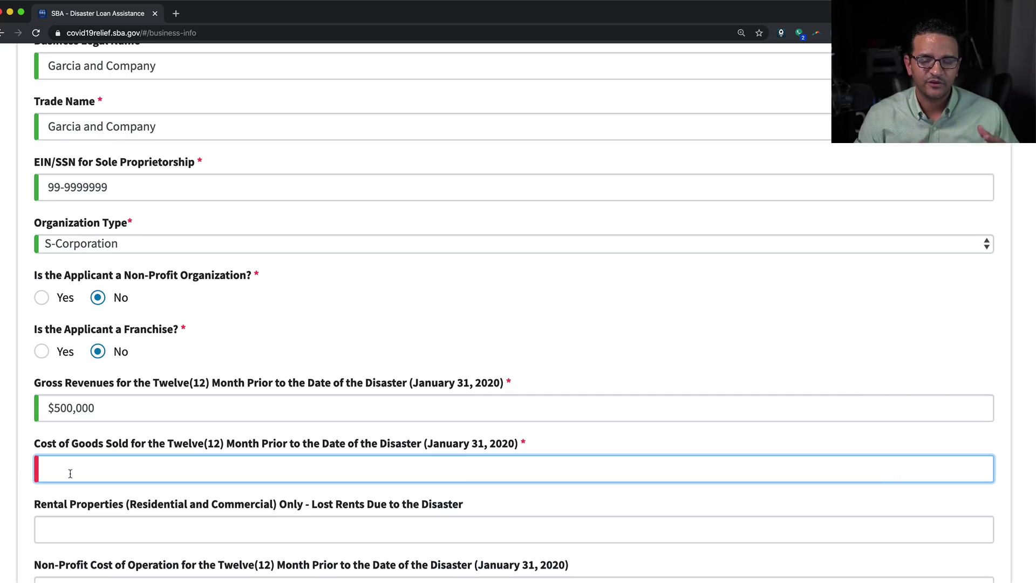
text(200,00)
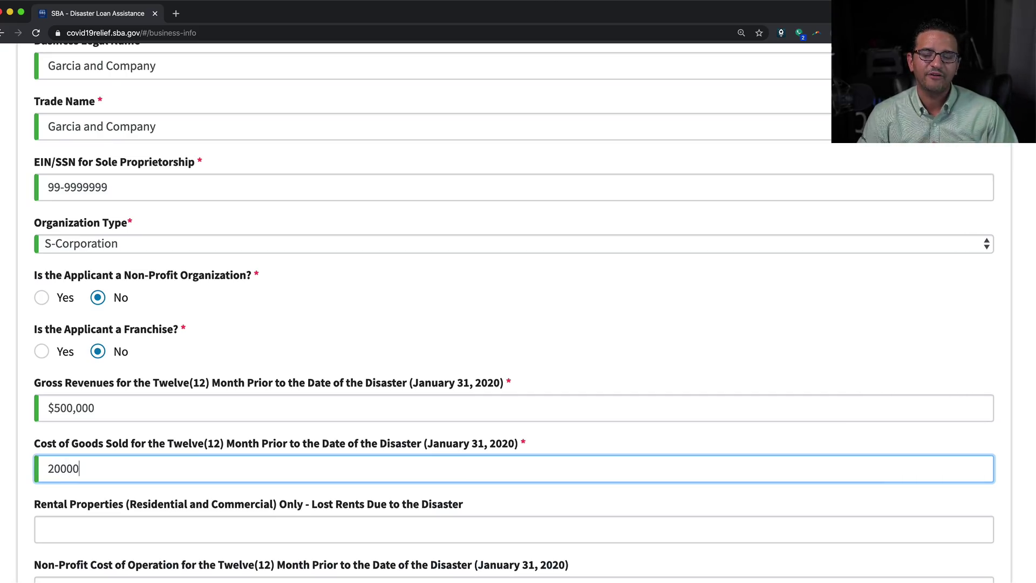
text(0)
scroll(87, 501, down, 3)
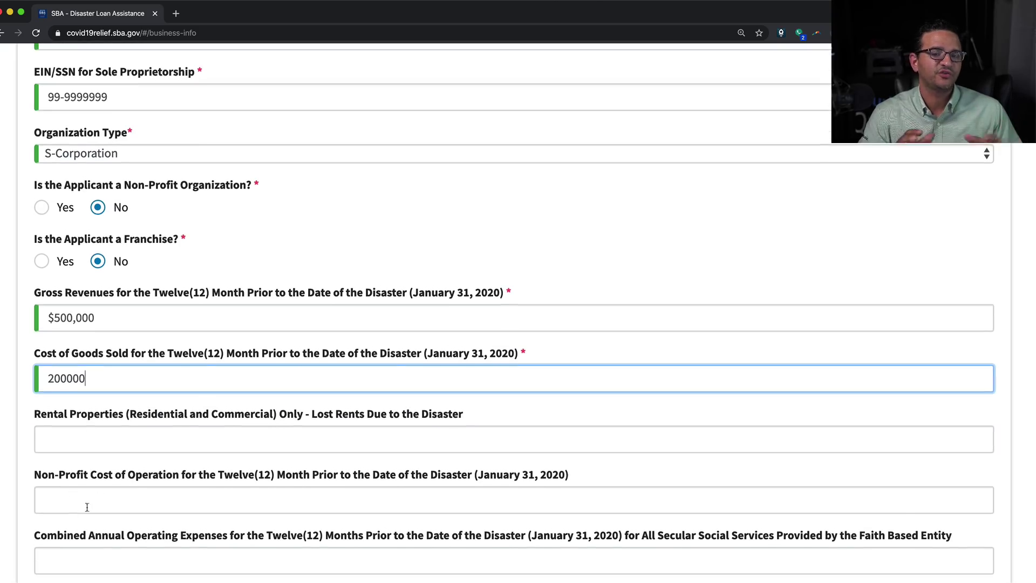
click(93, 427)
Leave the non-profit cost of operation and combined operating expenses fields blank
scroll(92, 427, down, 1)
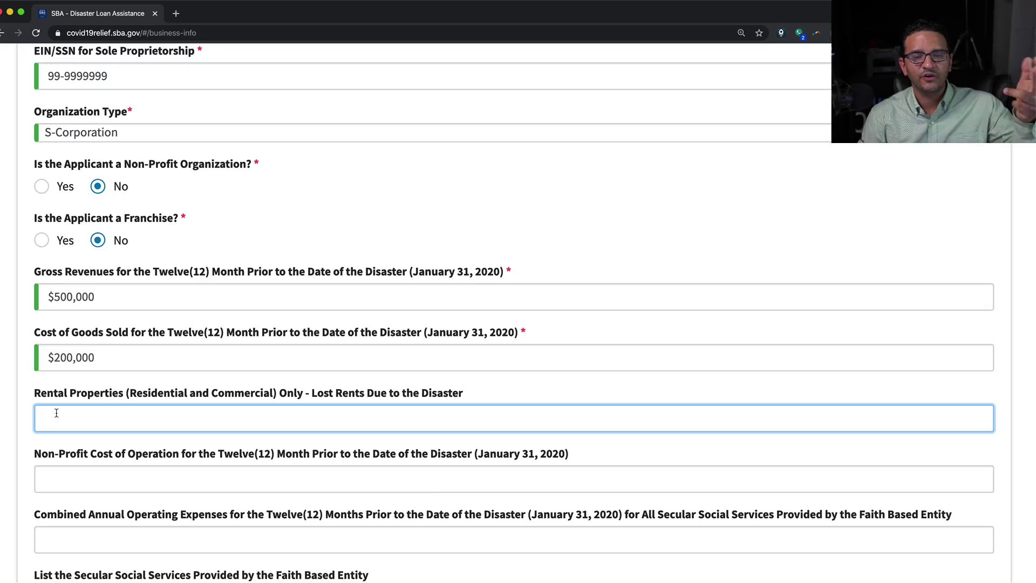
scroll(56, 413, down, 5)
click(57, 378)
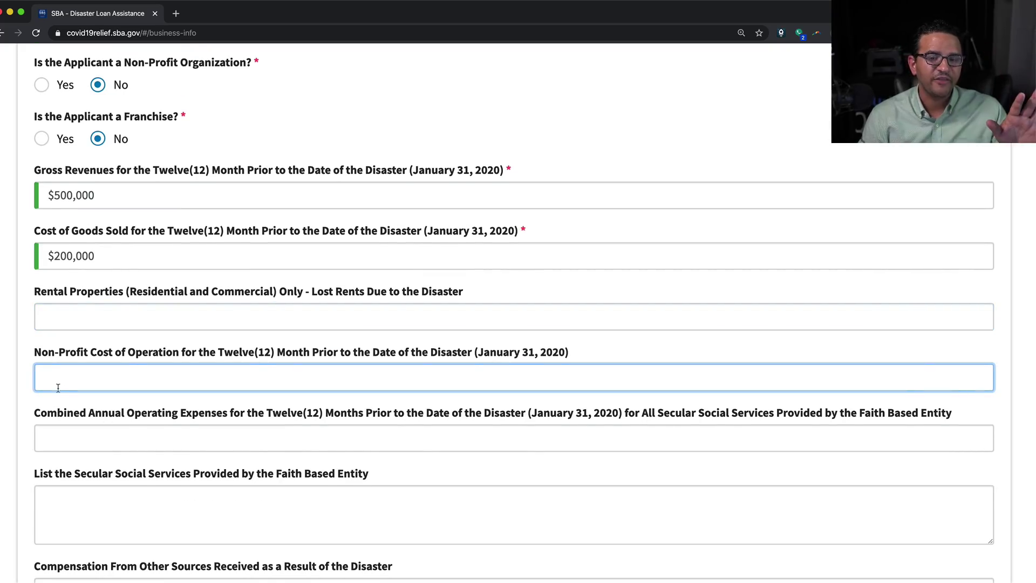
scroll(57, 388, down, 1)
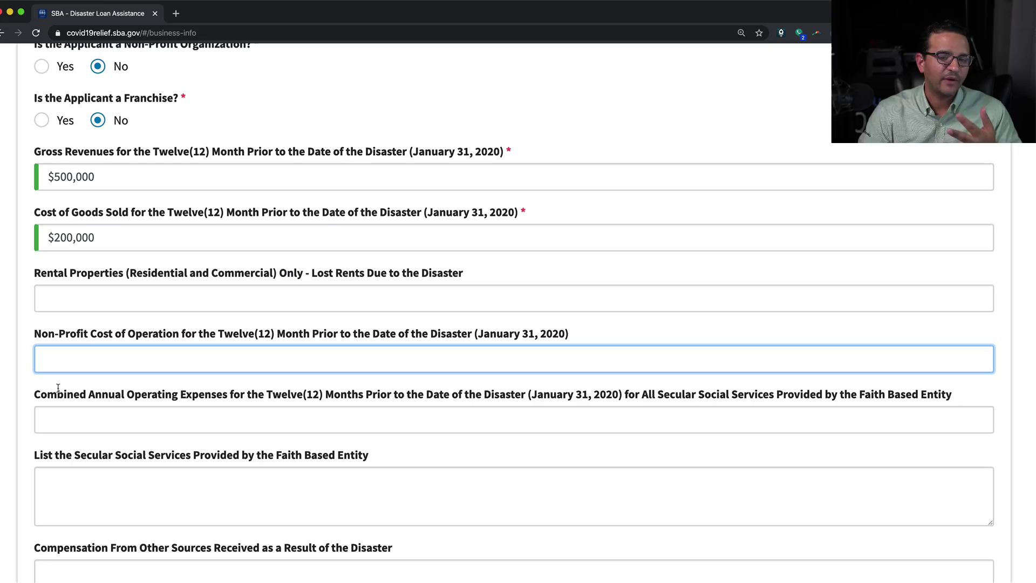
click(84, 419)
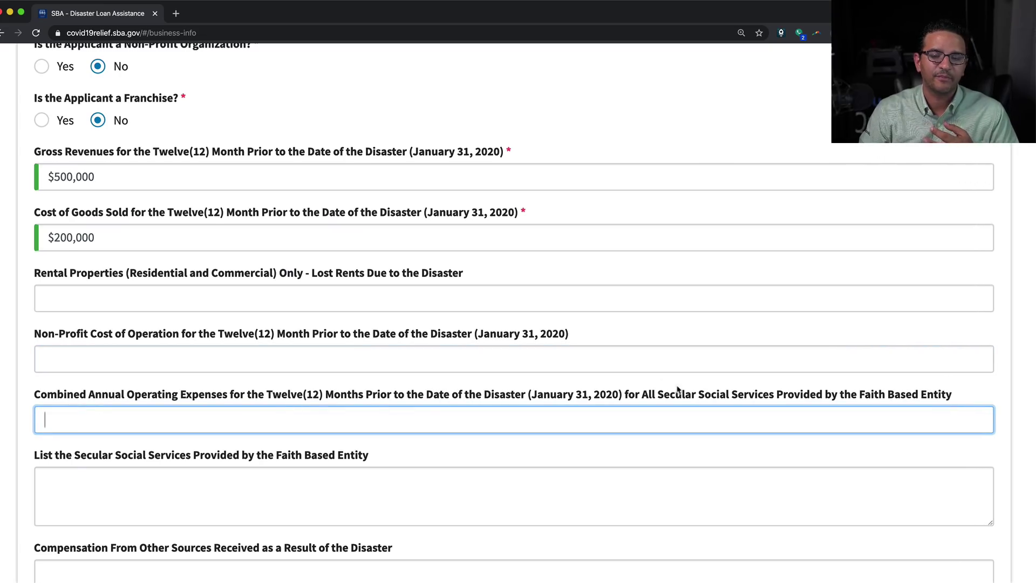
drag(646, 396, 953, 402)
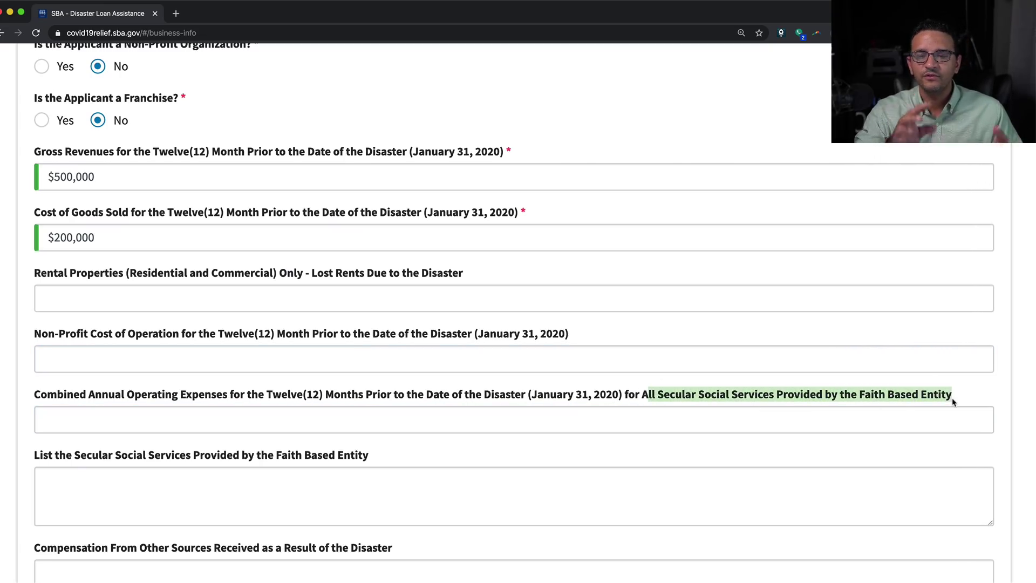
click(699, 421)
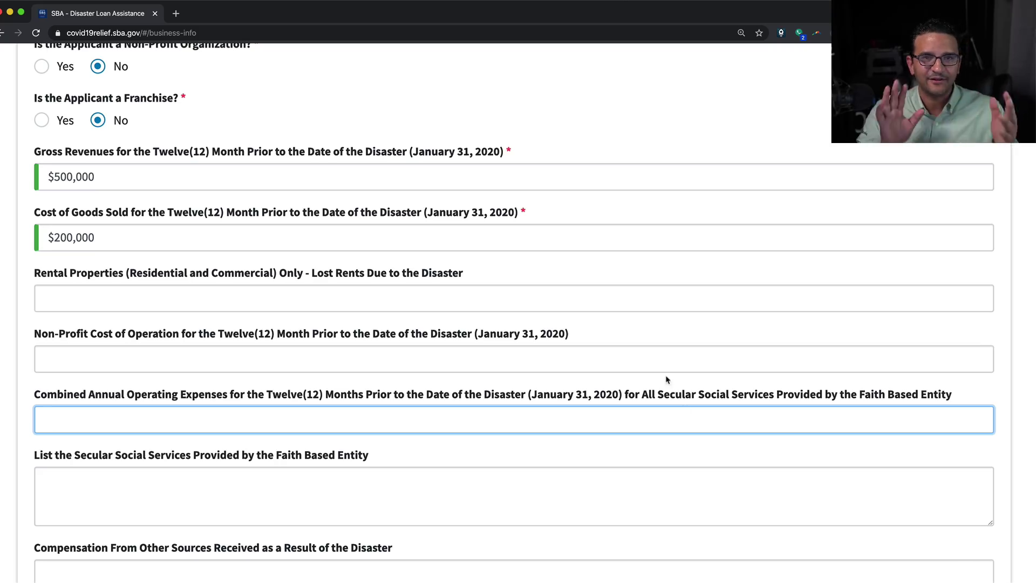
Leave the secular social services and other-compensation questions blank
scroll(666, 377, down, 3)
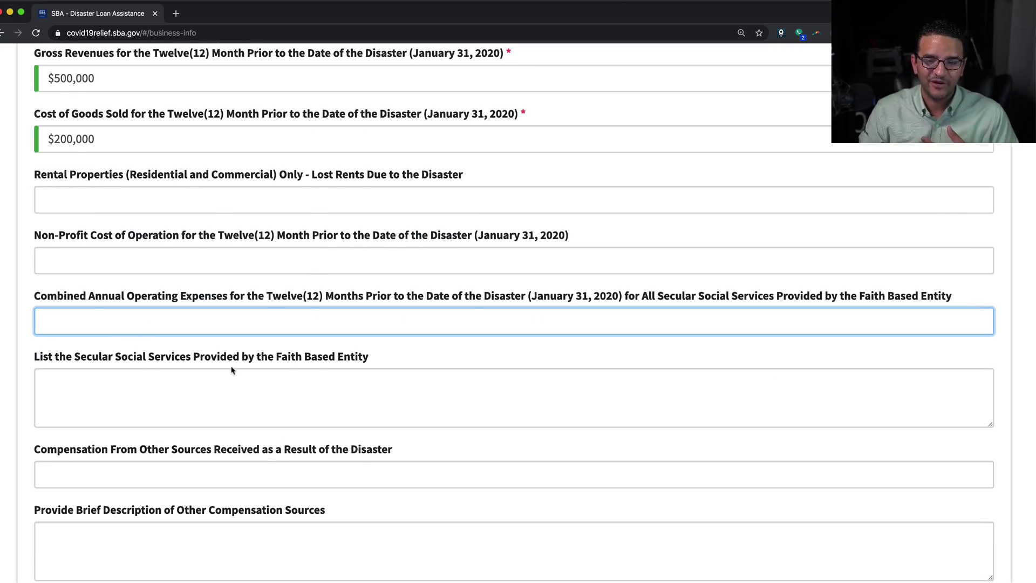
scroll(231, 366, down, 1)
click(127, 365)
drag(54, 341, 322, 348)
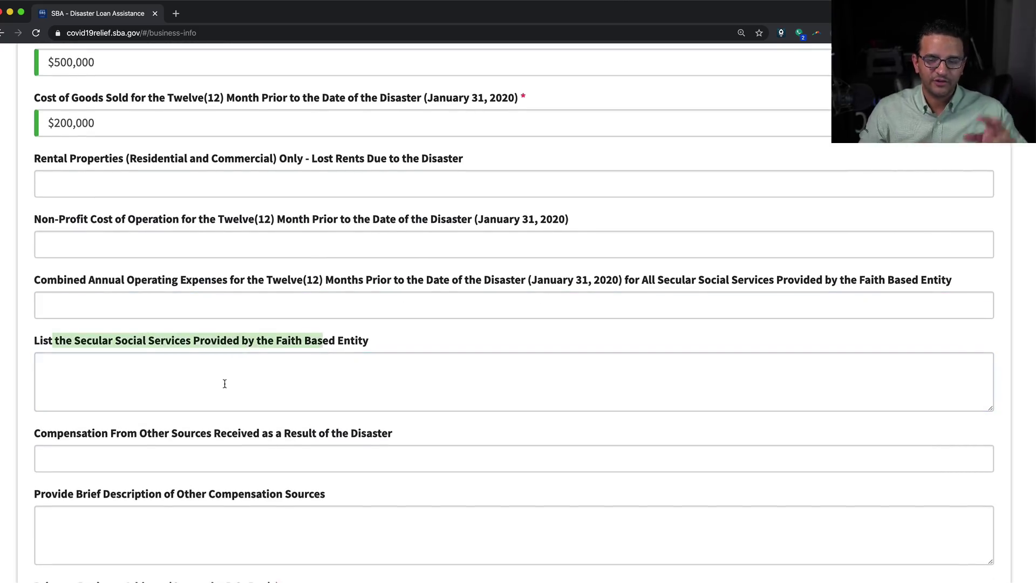
scroll(223, 382, down, 3)
drag(59, 349, 414, 339)
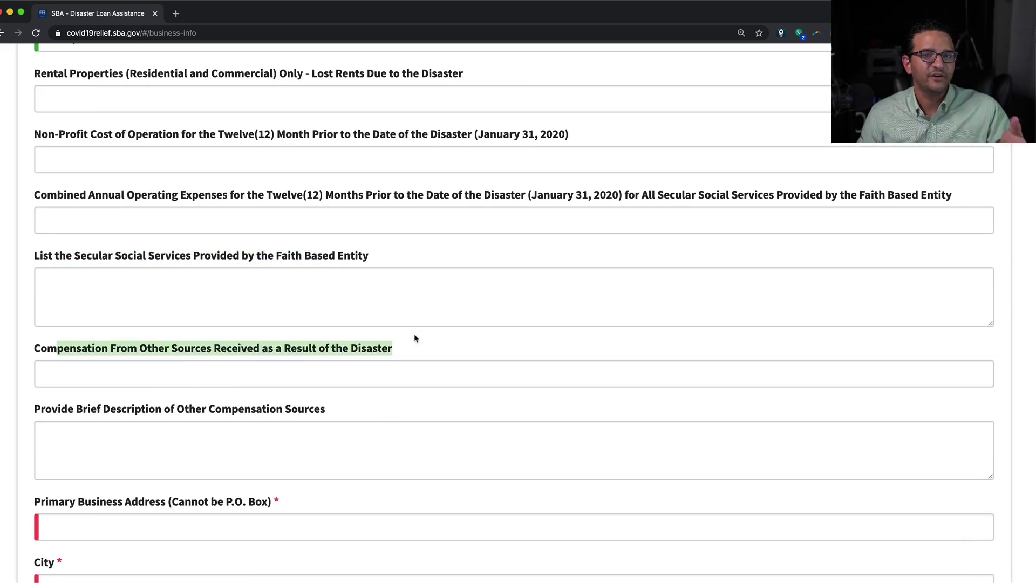
scroll(242, 364, down, 3)
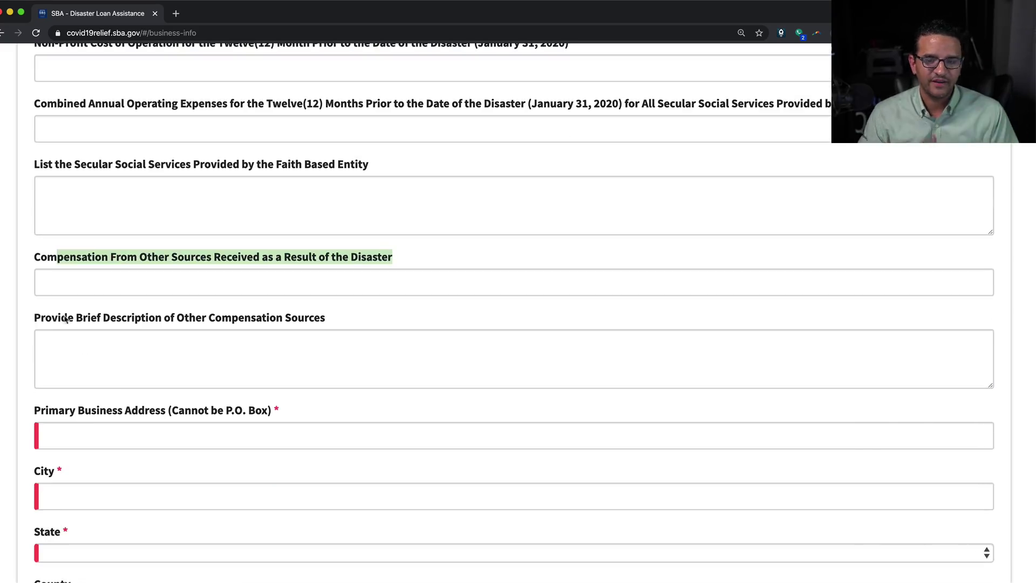
drag(57, 318, 381, 321)
click(194, 357)
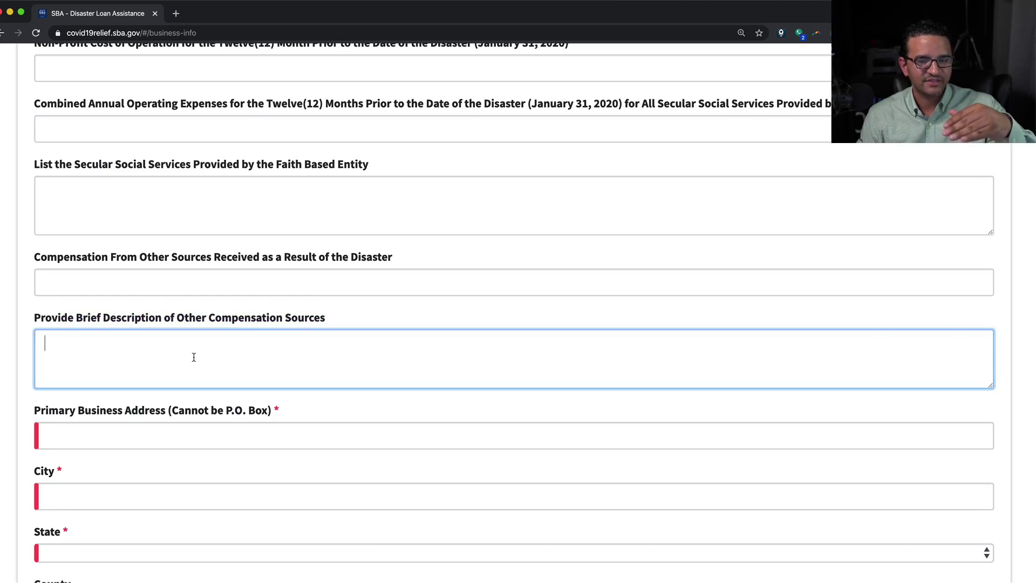
Recheck the entered gross revenues and cost of goods sold amounts
scroll(144, 261, up, 6)
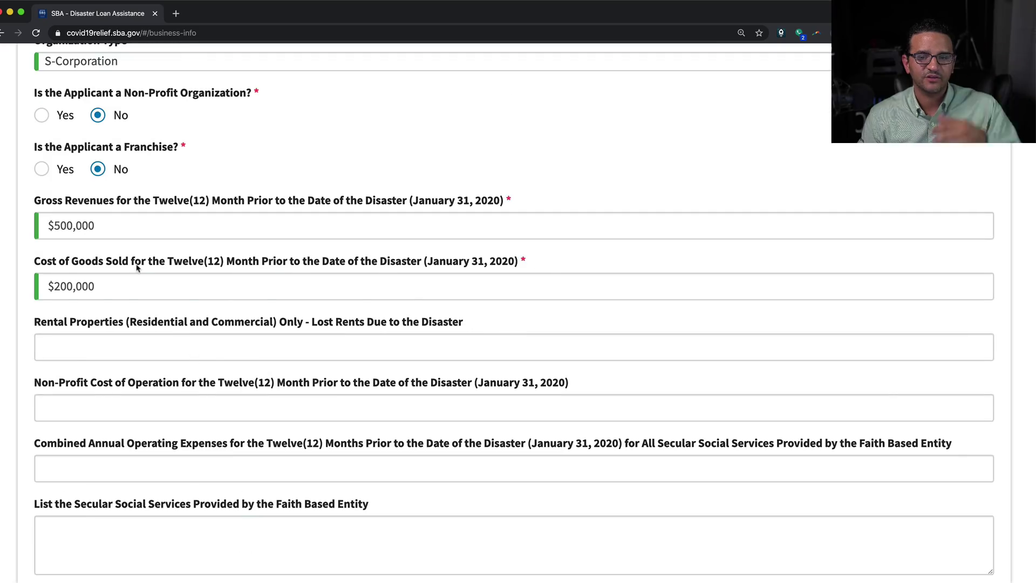
click(115, 223)
click(103, 287)
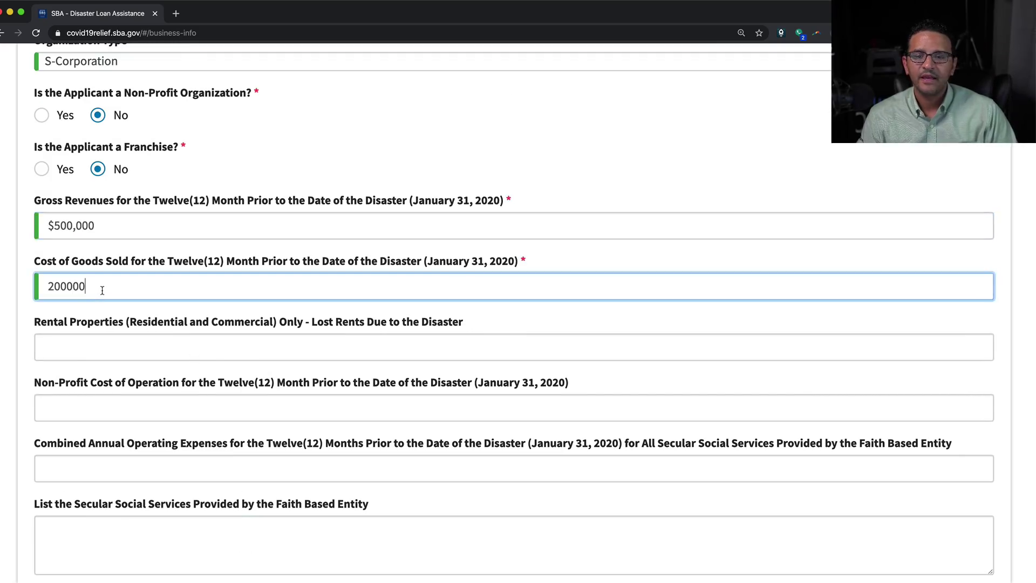
scroll(172, 337, down, 6)
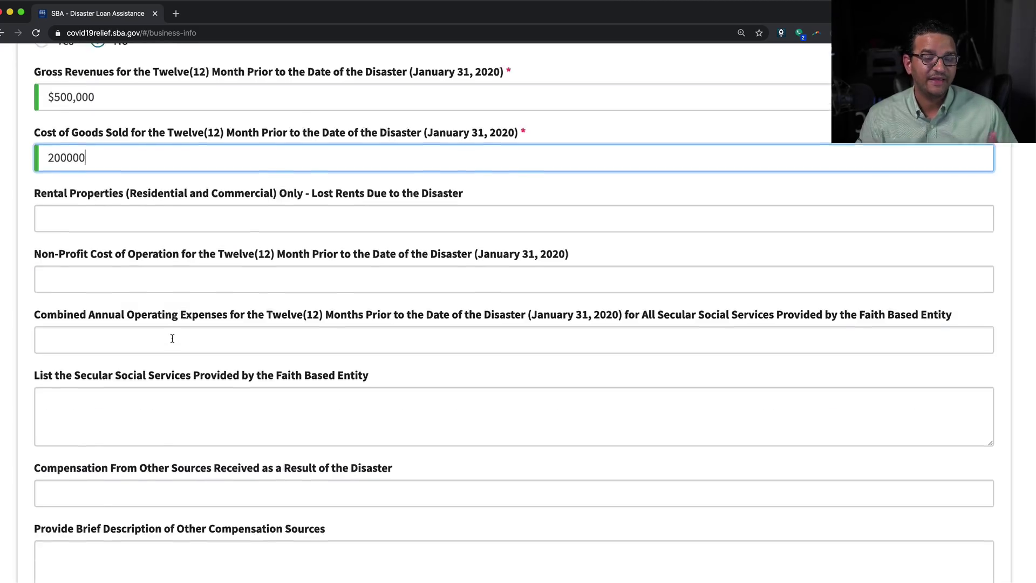
scroll(172, 338, down, 2)
Autofill the primary business address and re-enter the business phone number
click(82, 324)
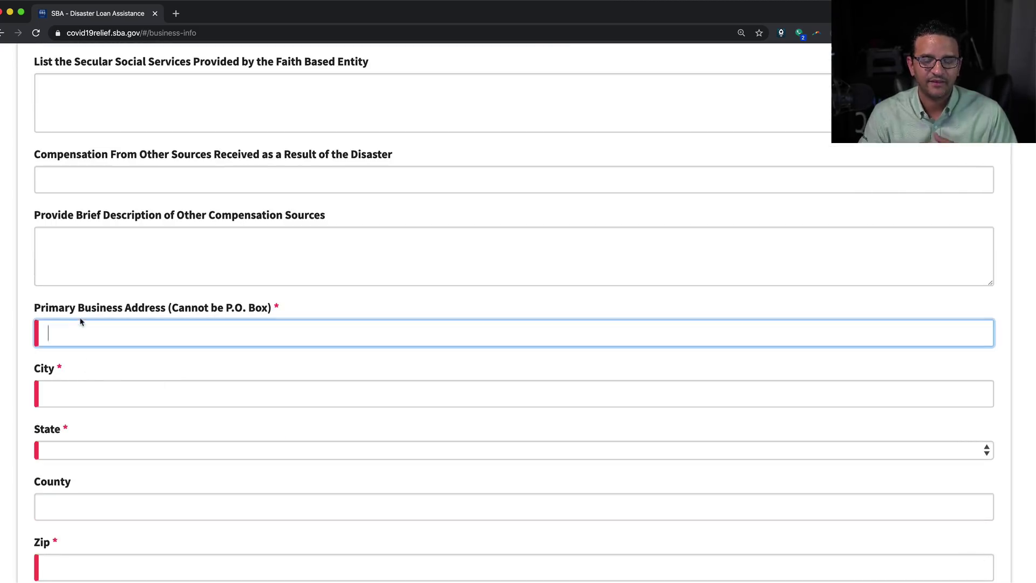
click(82, 362)
scroll(264, 399, down, 4)
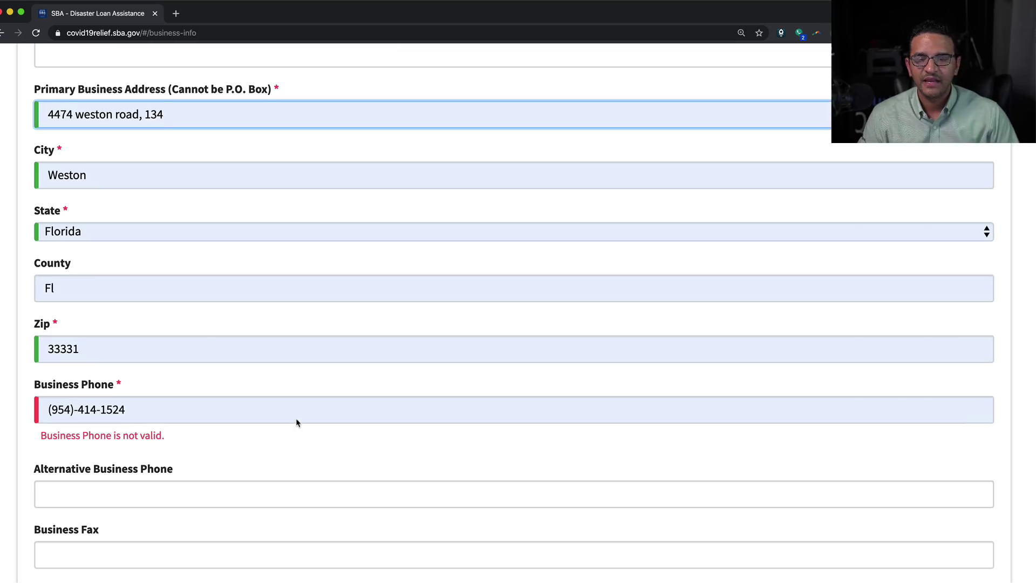
click(136, 405)
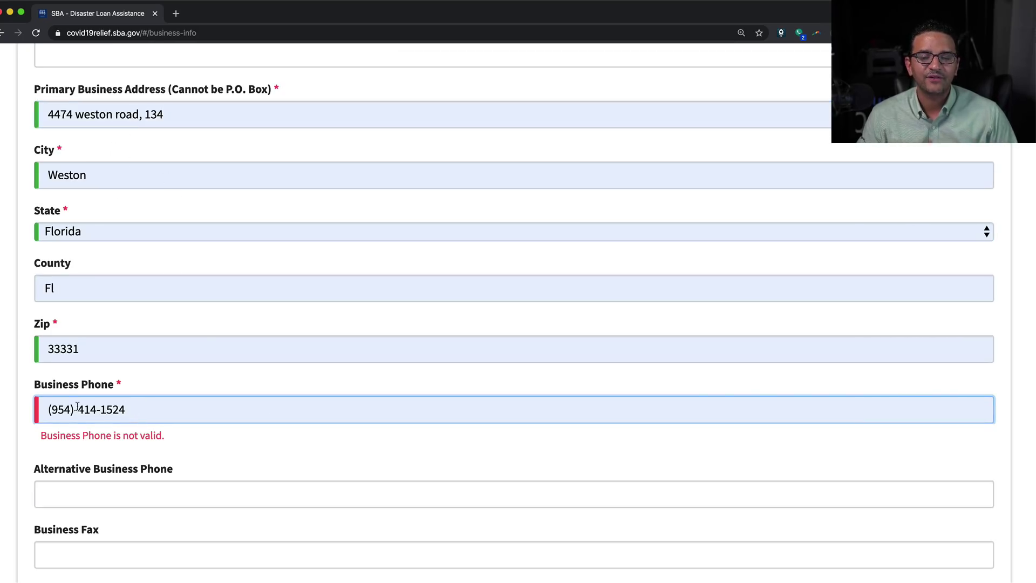
drag(143, 408, 0, 398)
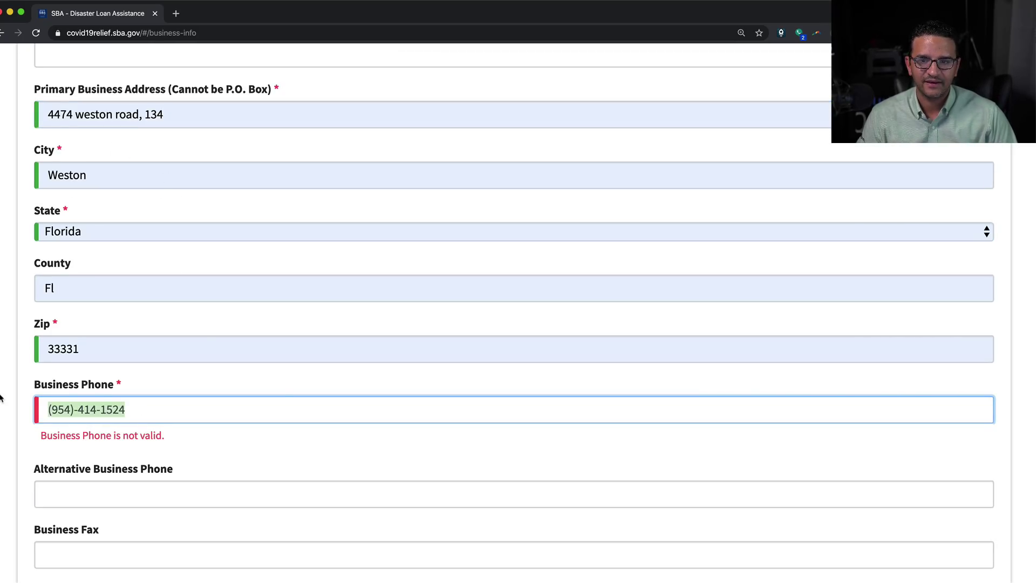
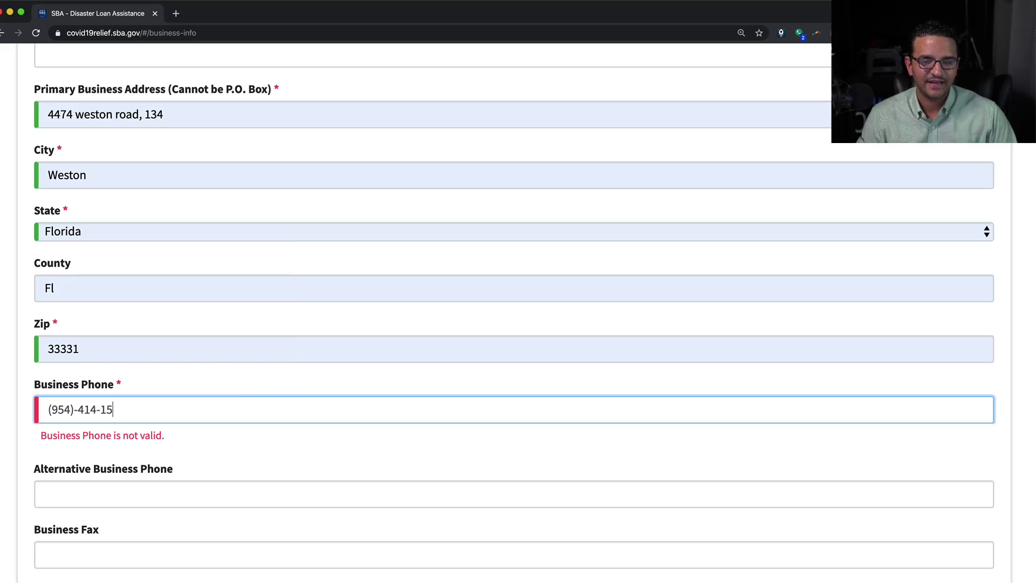
key(Tab)
Replace the name part of the business e-mail address
scroll(68, 416, down, 3)
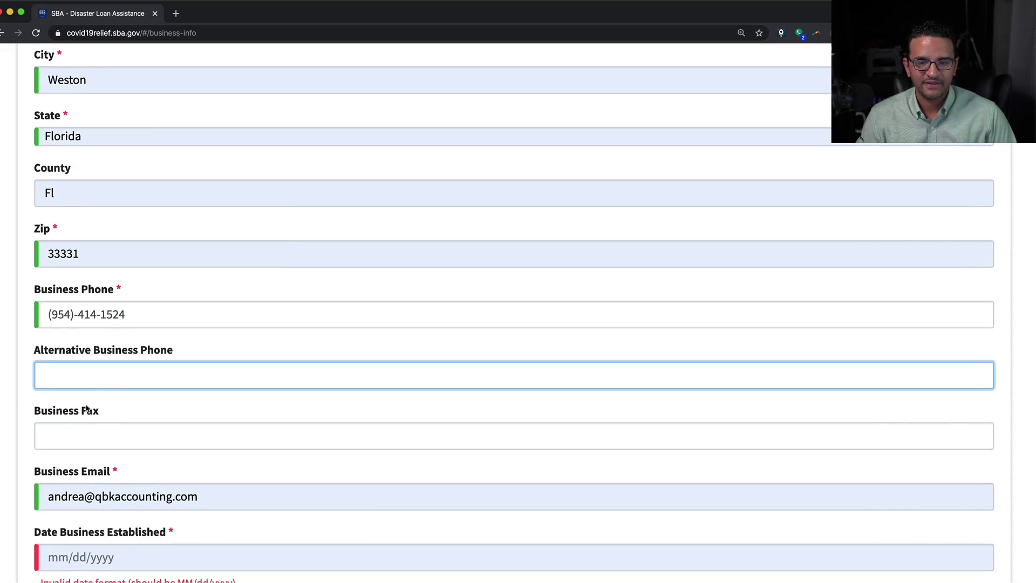
double_click(78, 496)
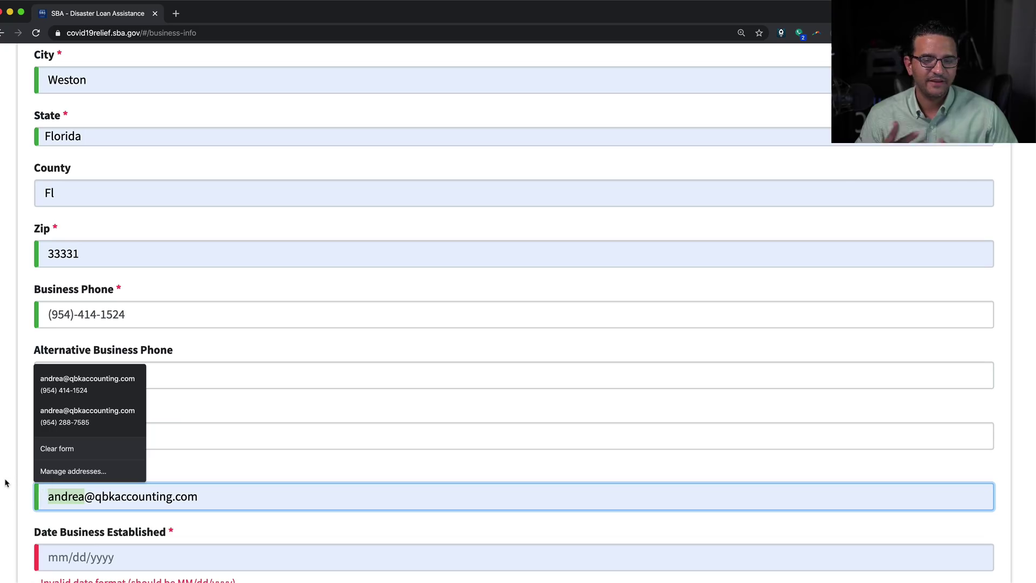
text(hector)
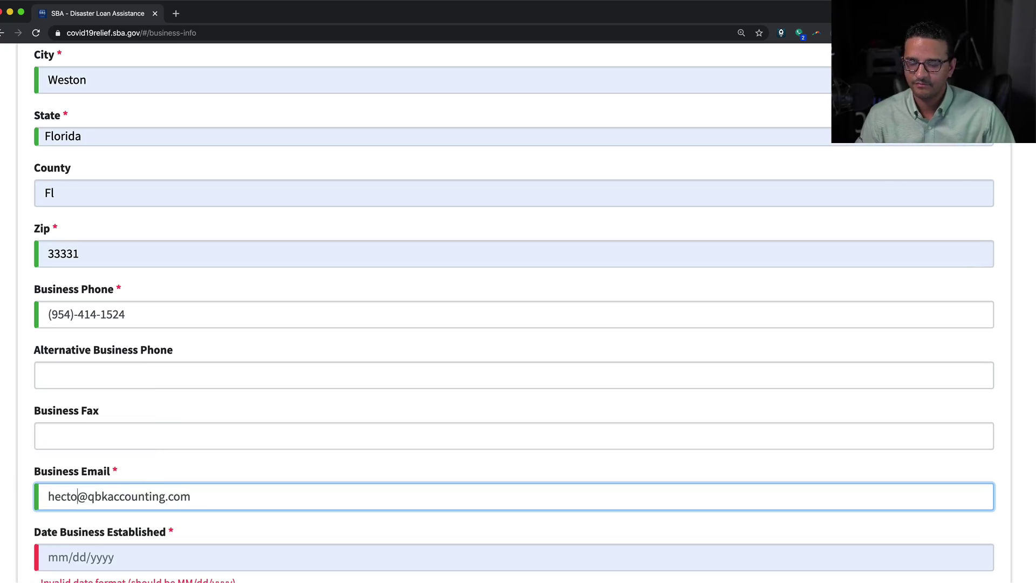
scroll(109, 444, down, 3)
Enter 01/01/2018 for both date established and current ownership since
click(110, 446)
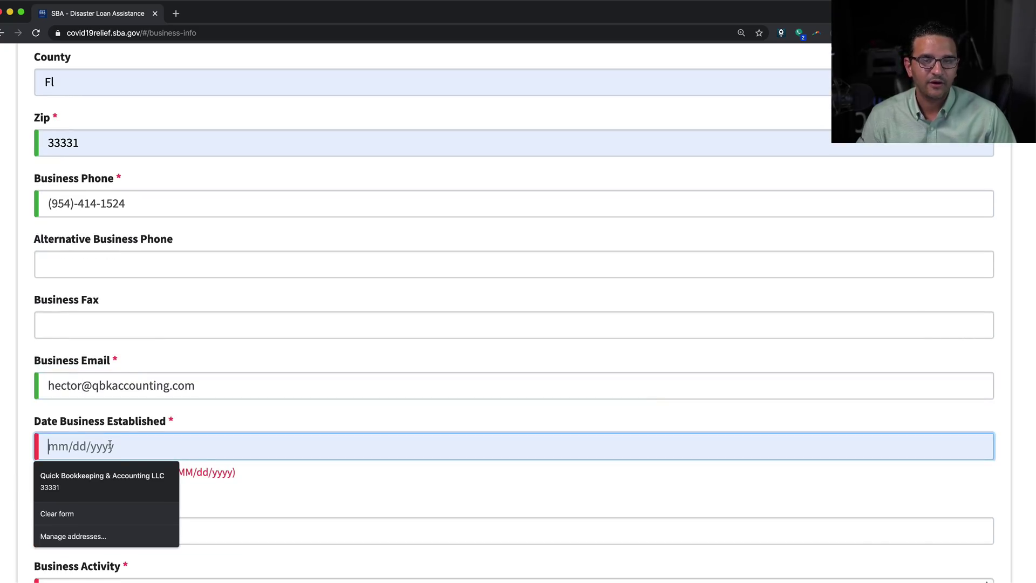
text(01/01/20)
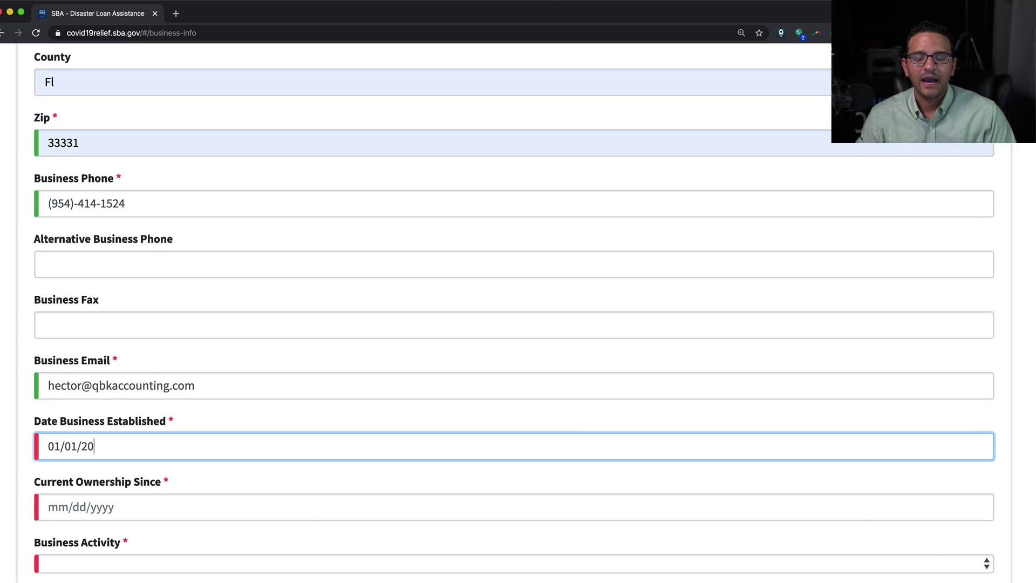
text(18)
key(Tab)
scroll(161, 445, down, 2)
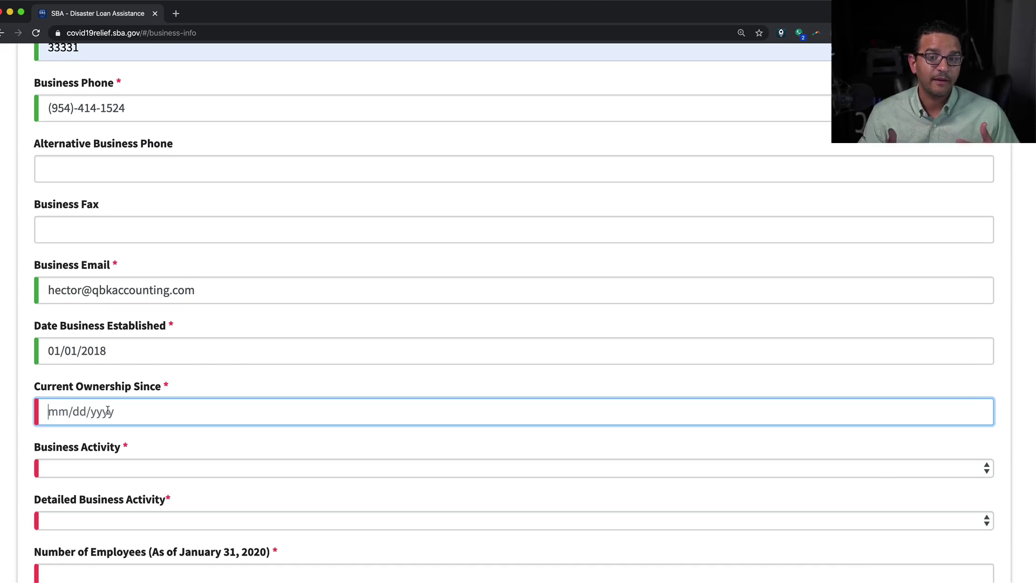
text(01/01/2)
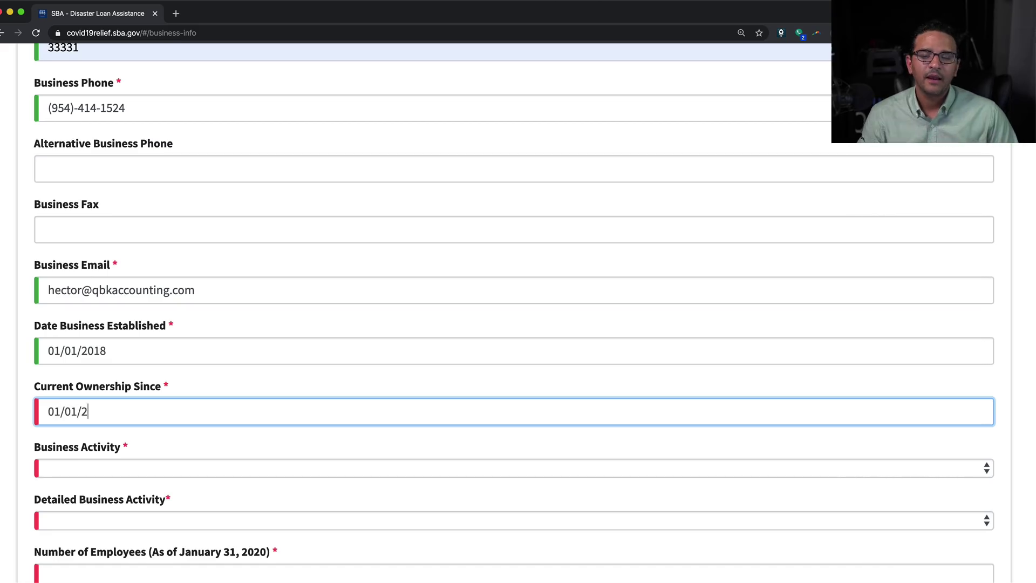
text(018)
Set business activity Finance, detailed activity Accounting, and 5 employees
scroll(97, 418, down, 3)
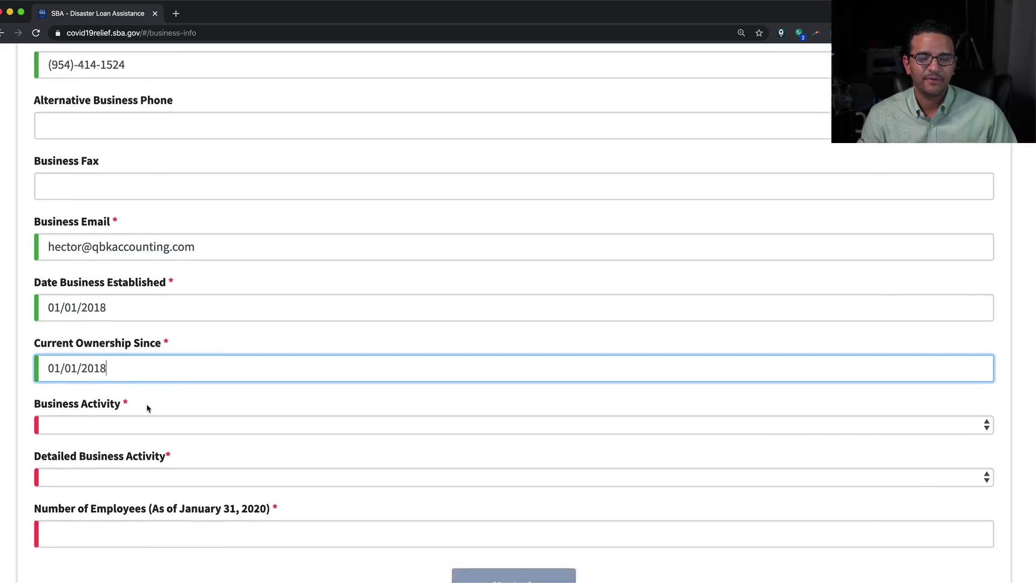
click(91, 305)
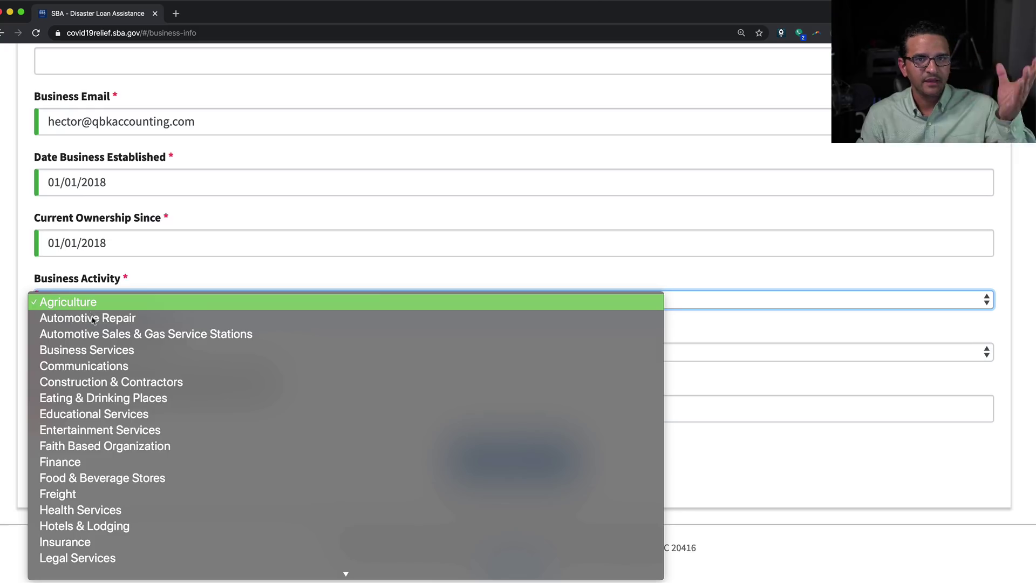
scroll(124, 400, down, 3)
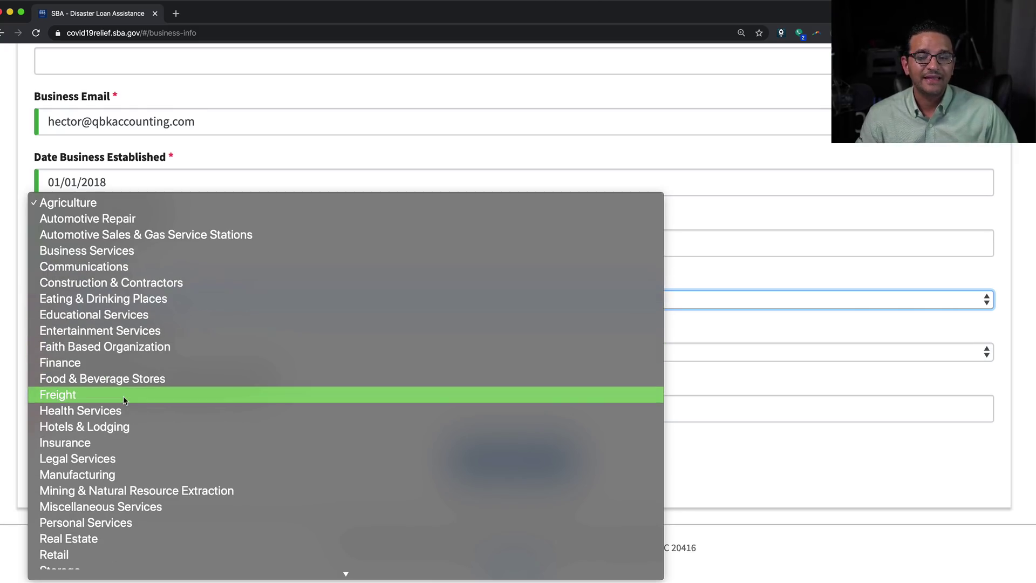
scroll(151, 470, down, 2)
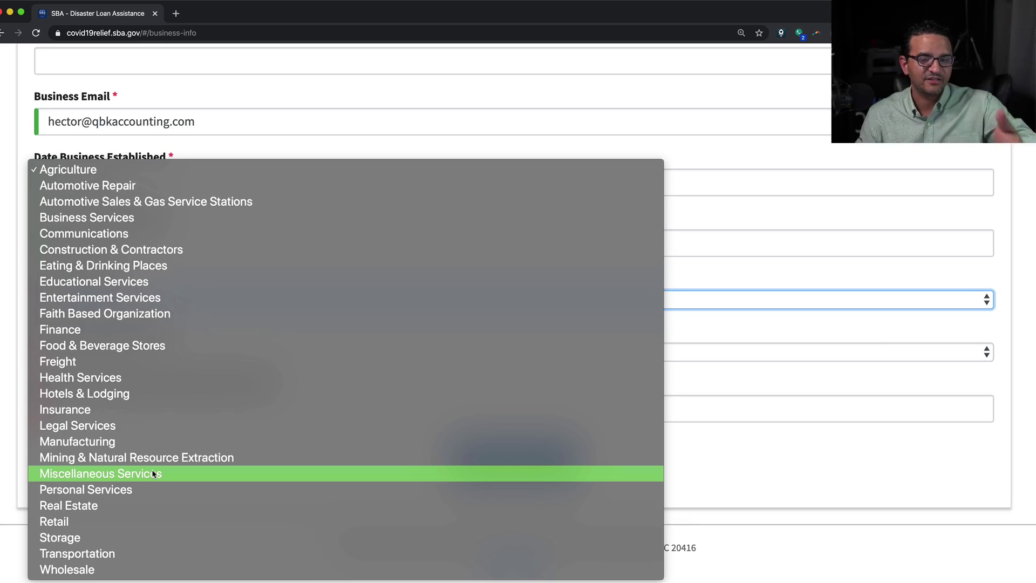
click(60, 329)
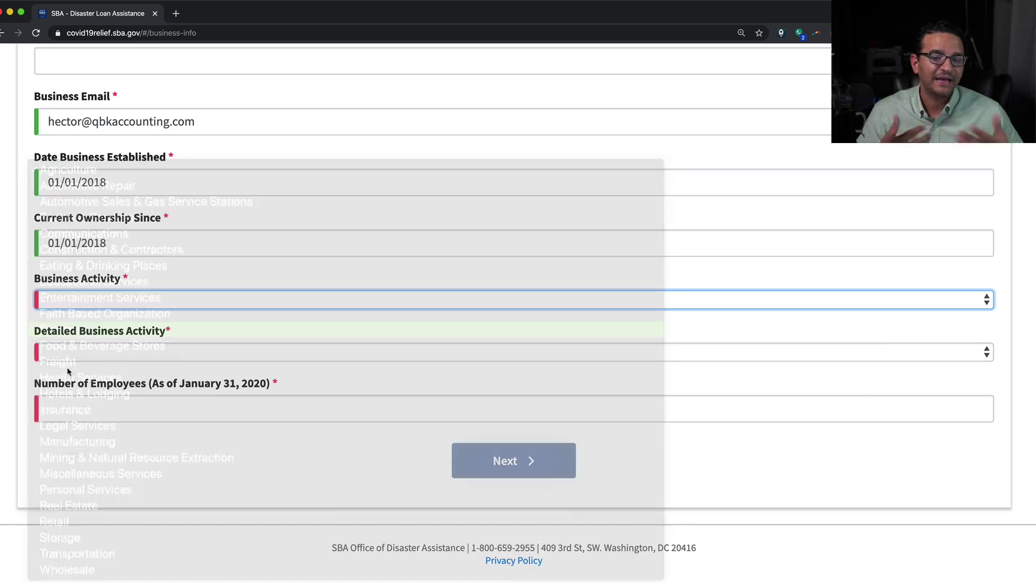
click(93, 355)
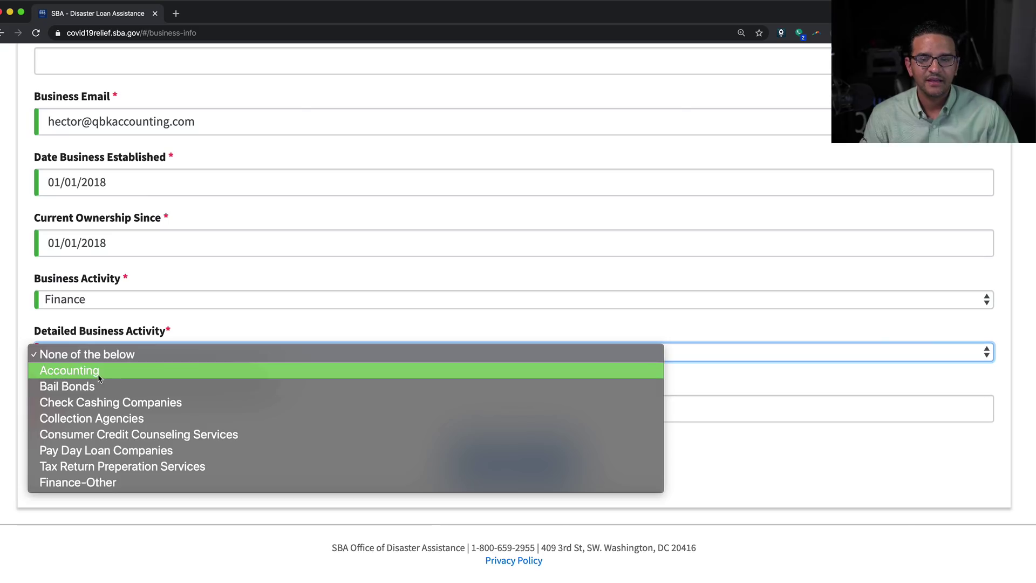
click(99, 372)
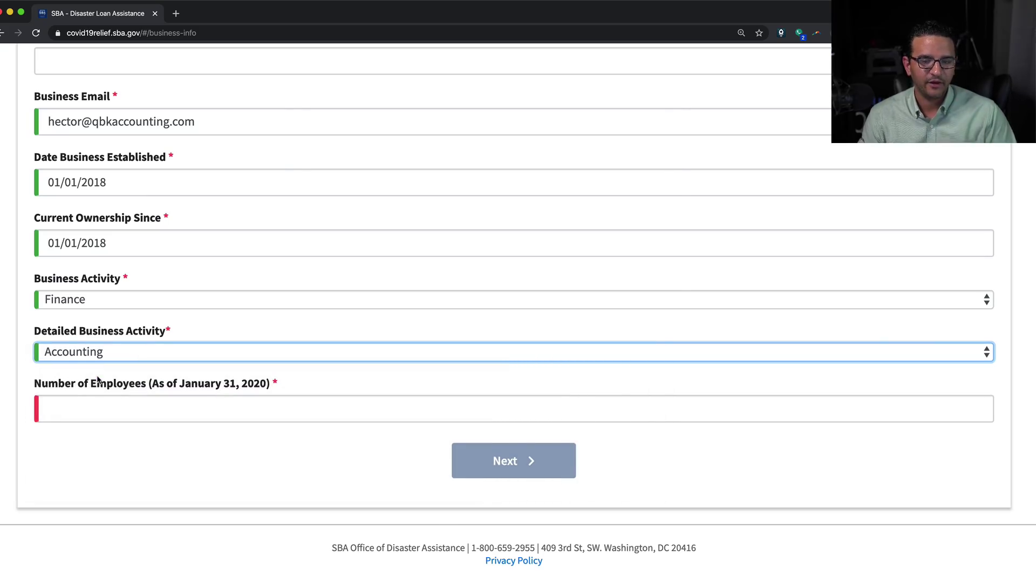
click(111, 415)
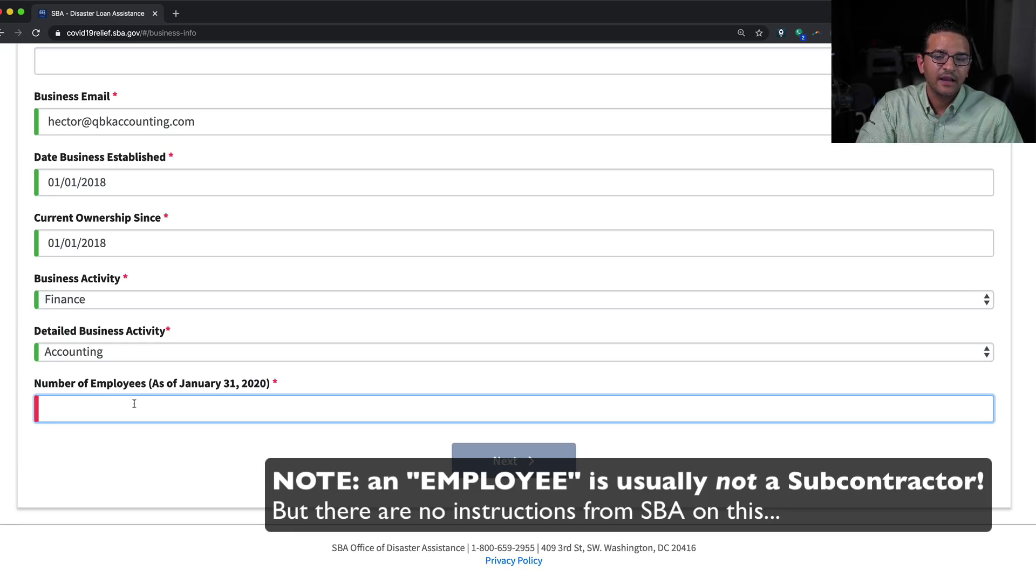
text(5)
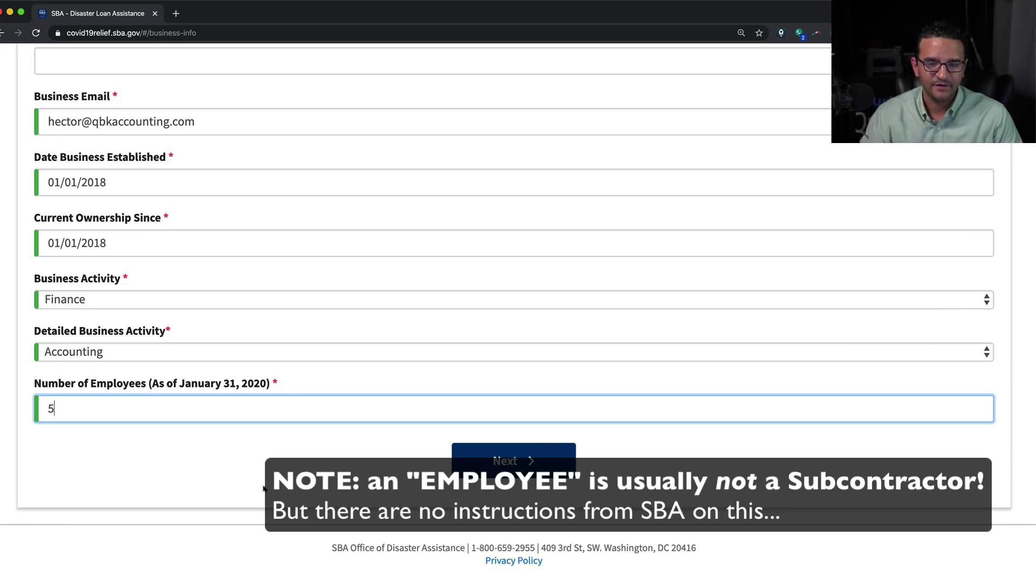
On the Business Owners step, autofill the owner's saved details and correct the mobile phone
click(518, 465)
scroll(518, 465, down, 6)
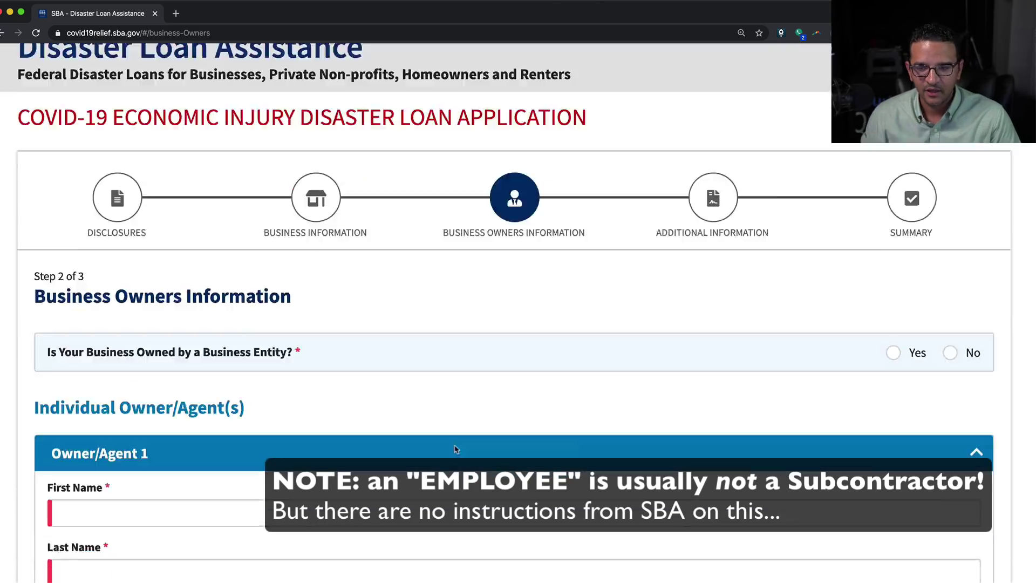
click(135, 304)
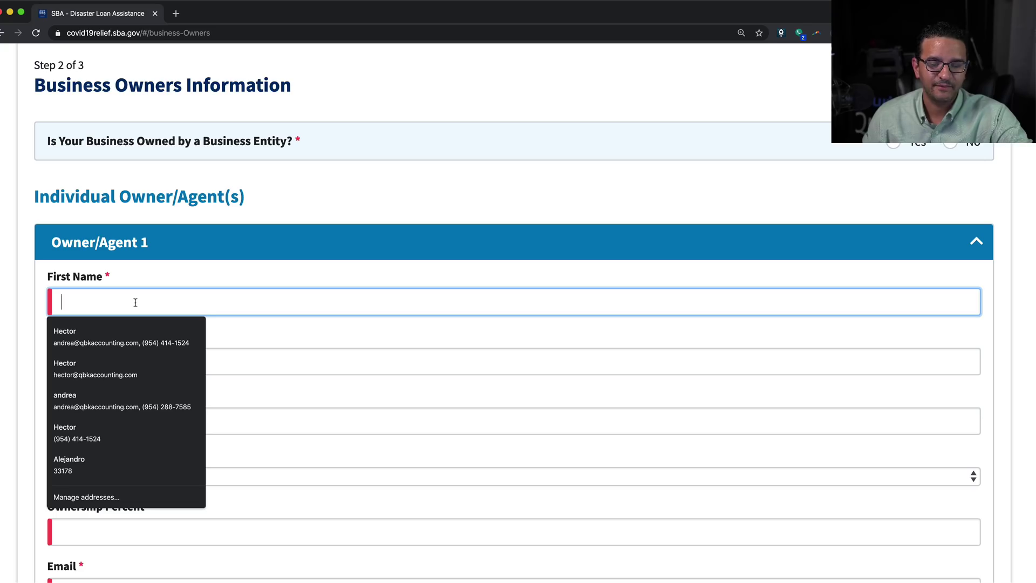
text(hecto)
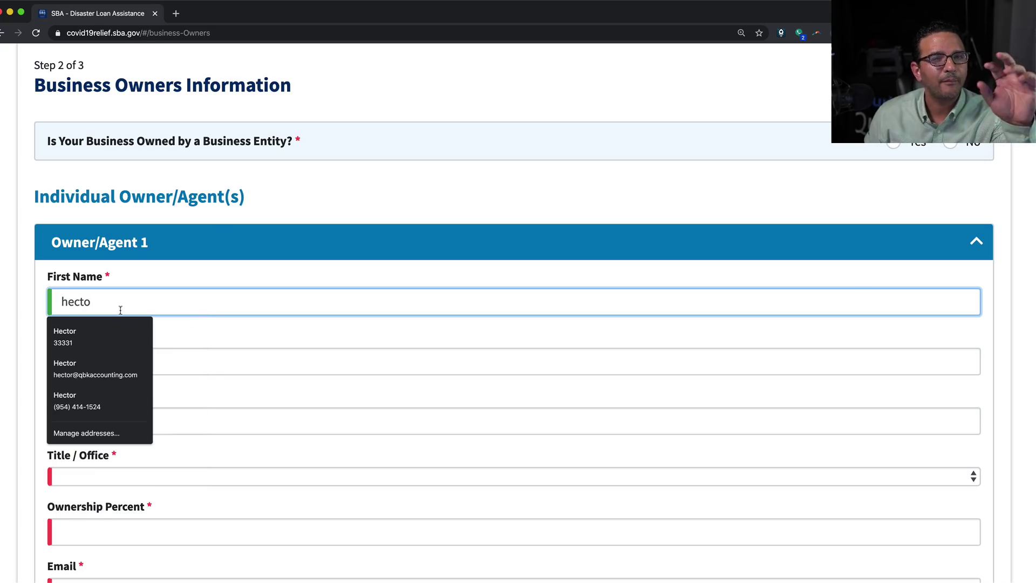
click(124, 332)
scroll(326, 340, down, 1)
scroll(325, 340, down, 3)
triple_click(137, 318)
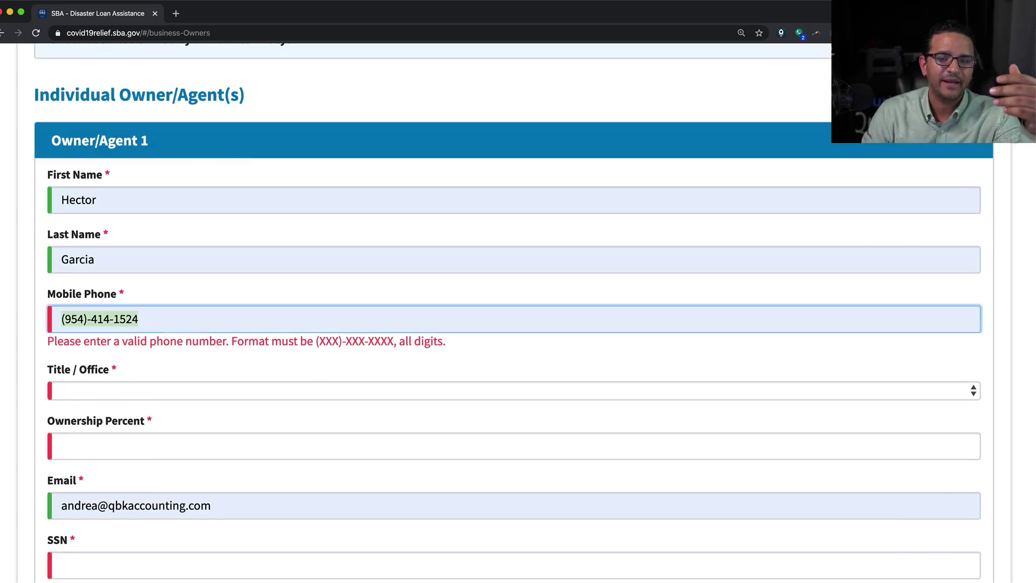
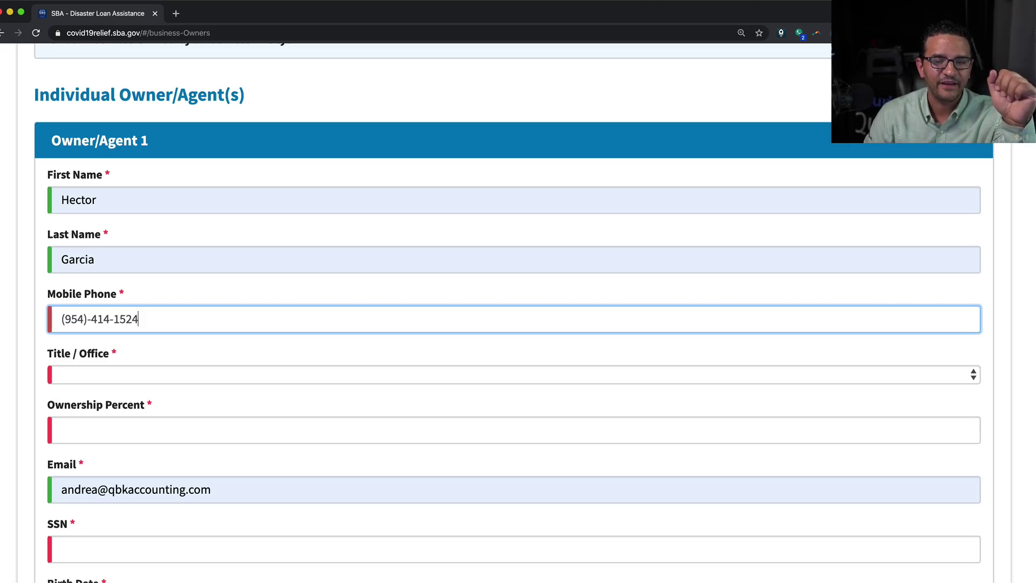
Set the owner's title to CEO with 100% ownership
click(131, 378)
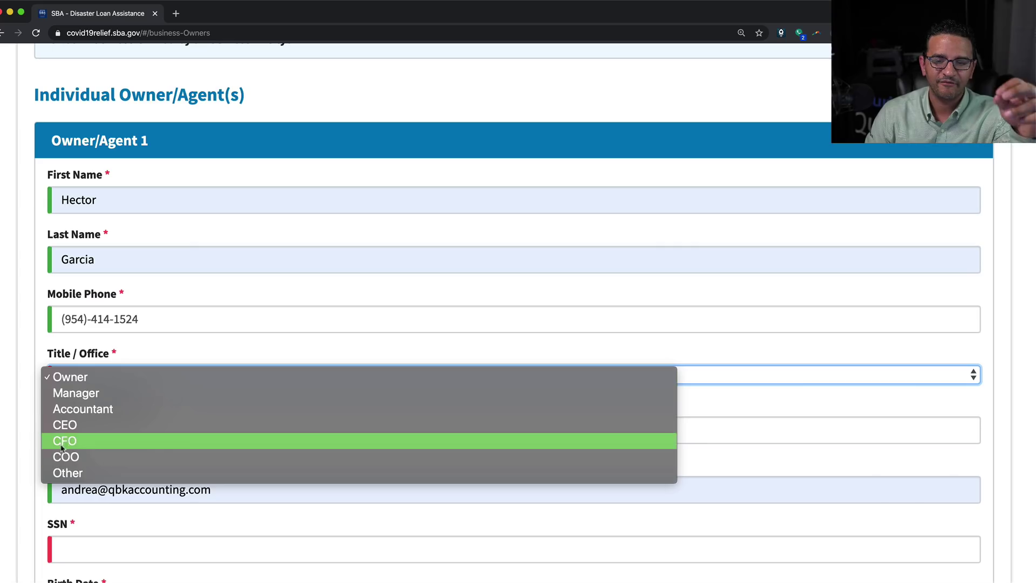
click(226, 424)
scroll(226, 397, down, 1)
click(62, 411)
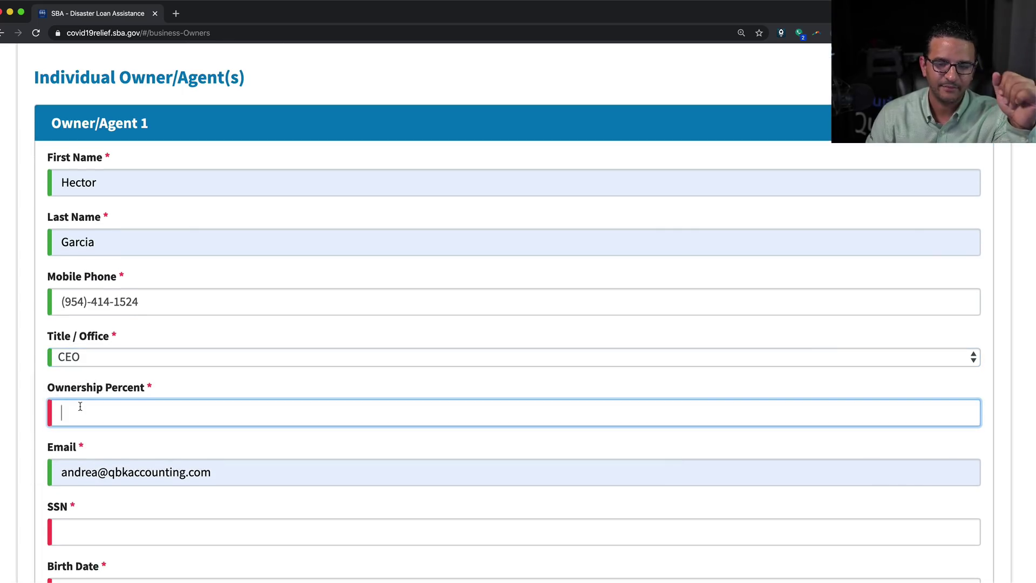
text(100)
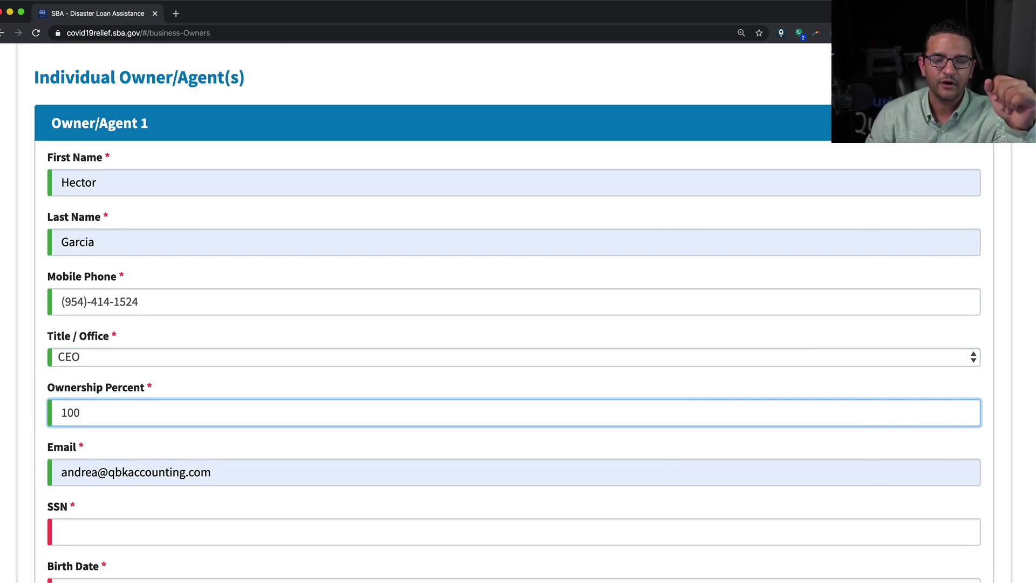
Fix the name part of the owner's e-mail and enter the social security number
scroll(97, 459, down, 1)
double_click(96, 453)
text(hec)
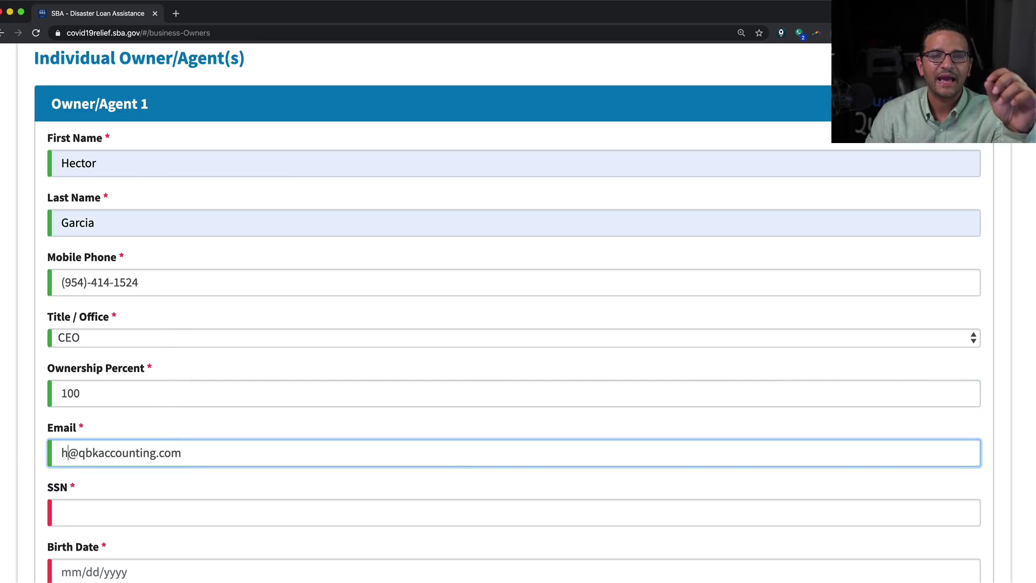
text(tor)
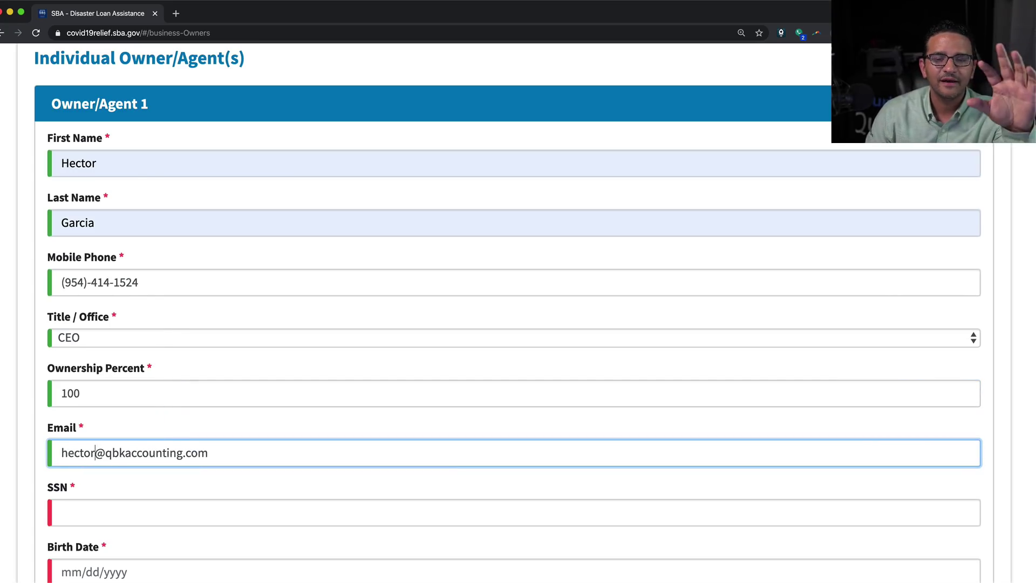
key(Tab)
text(999)
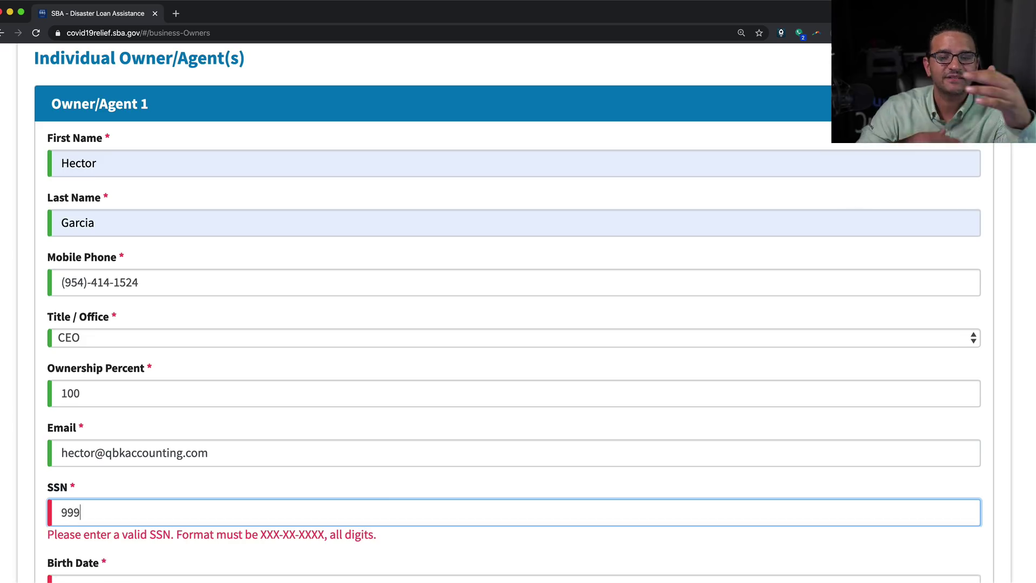
text(-99)
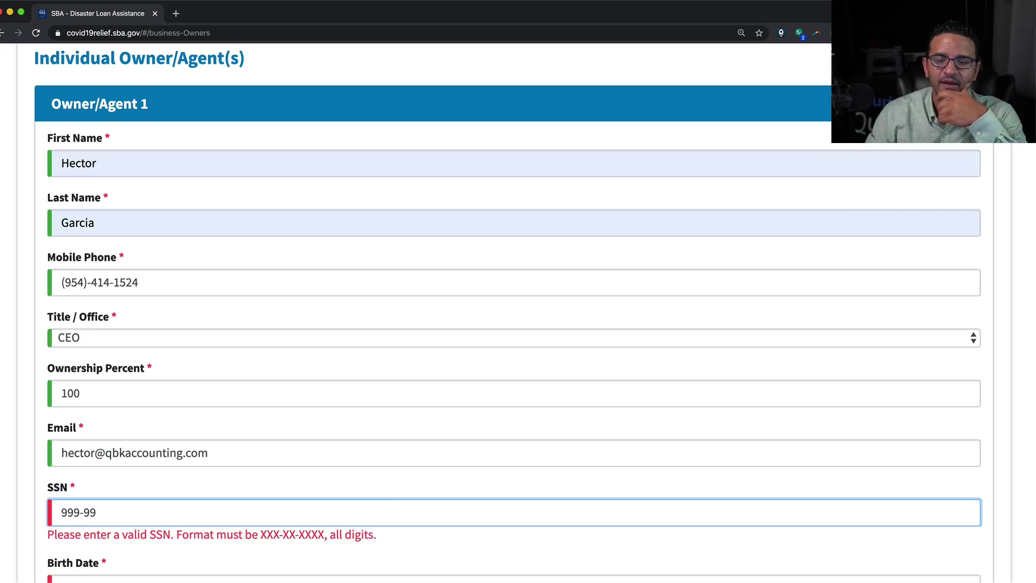
text(-9999)
Enter the owner's birth date and place of birth as Miami, FL
scroll(518, 313, down, 3)
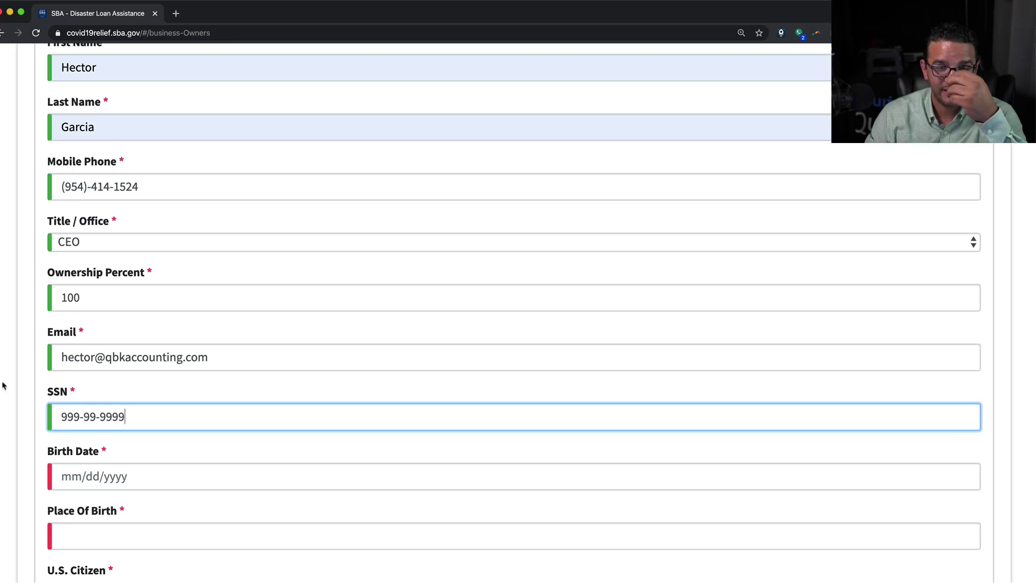
click(142, 485)
scroll(142, 486, down, 1)
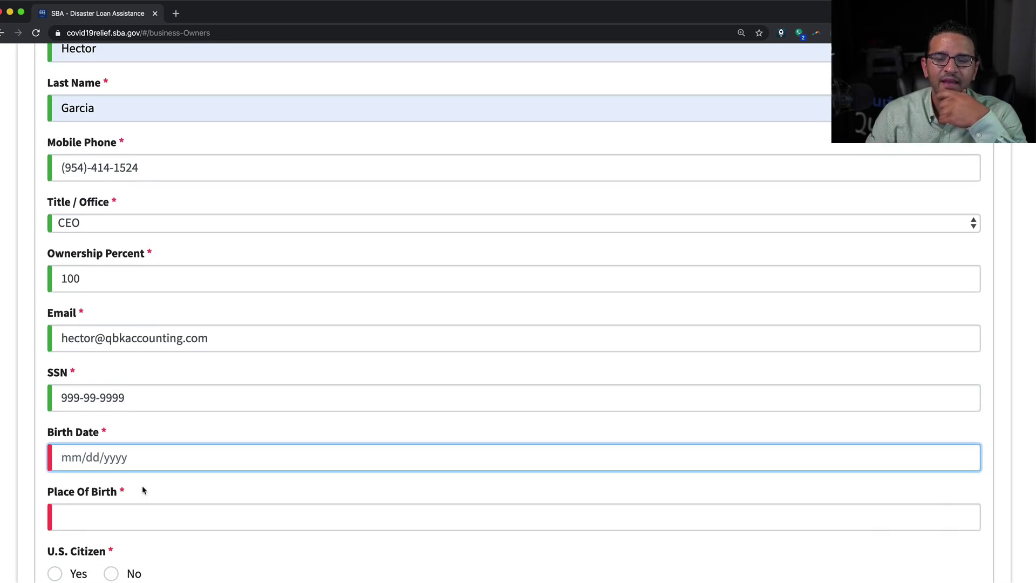
text(01/01)
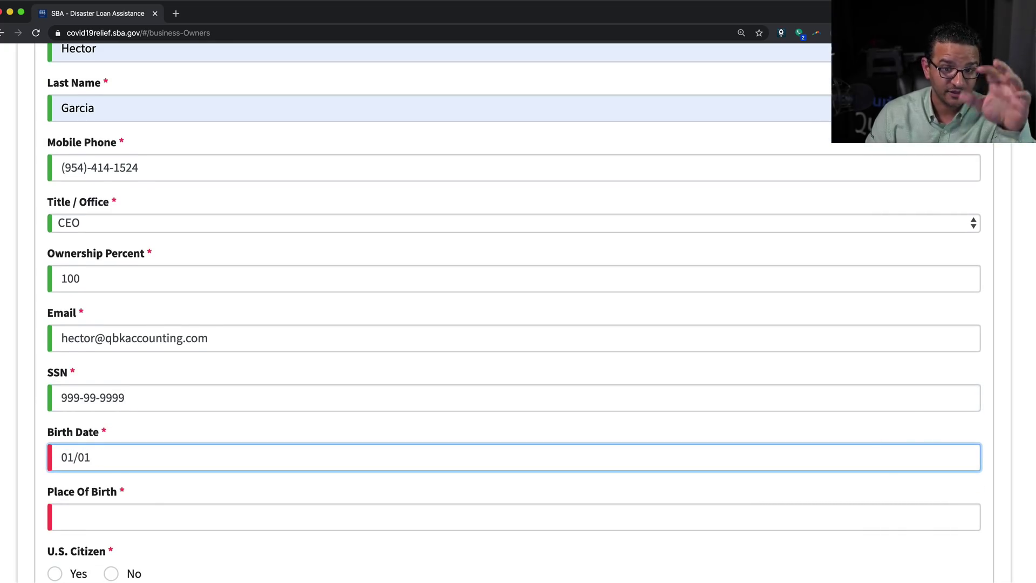
text(/1975)
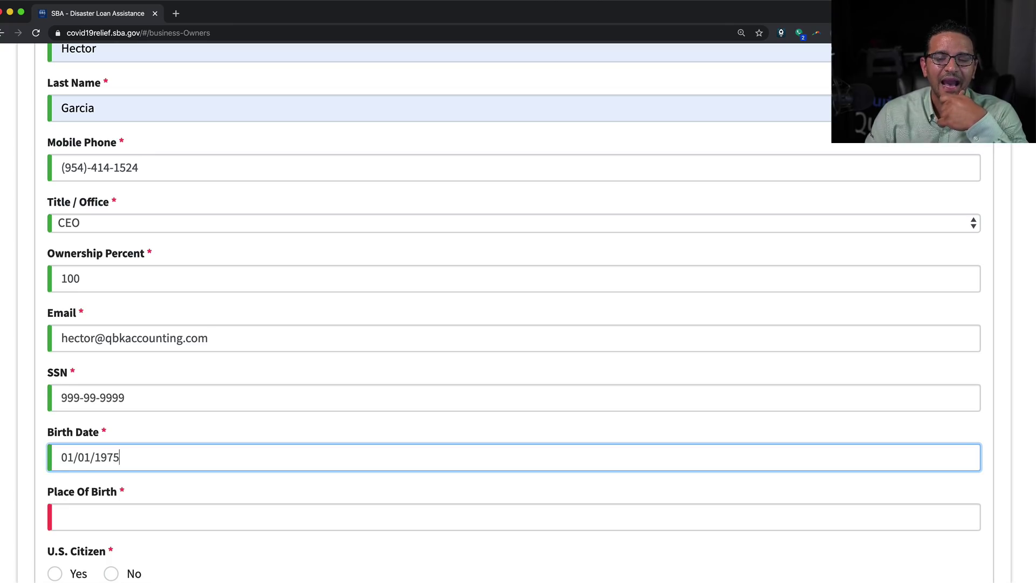
scroll(142, 486, down, 3)
click(94, 411)
text(Mi)
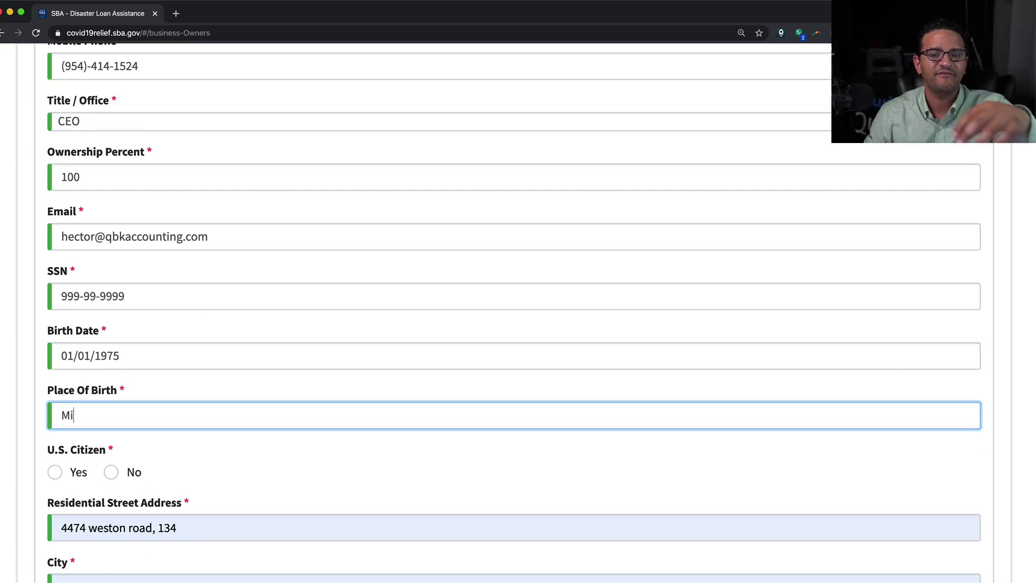
text(ami, FL)
Mark the owner as a U.S. citizen (Yes)
scroll(74, 213, down, 7)
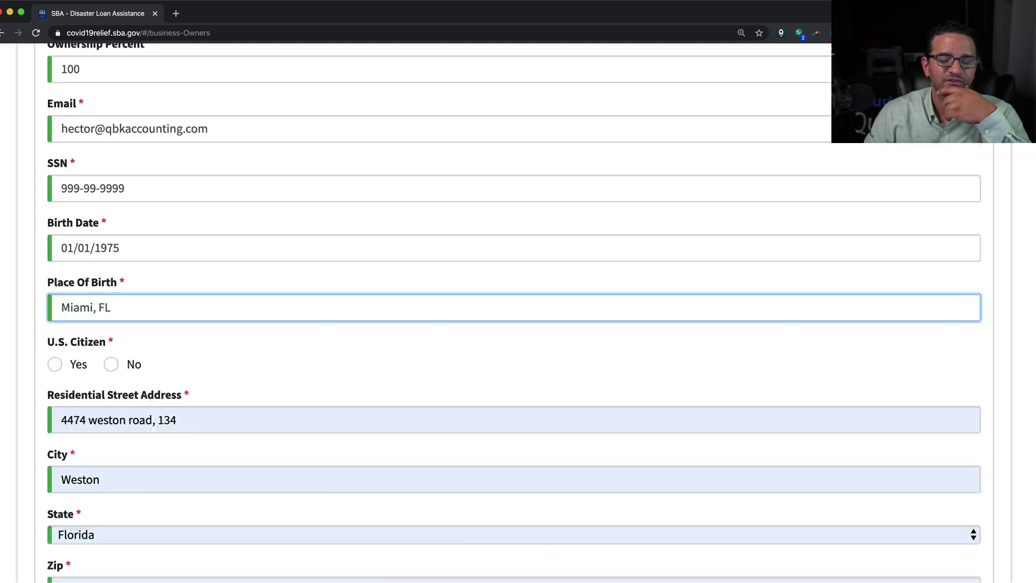
click(55, 245)
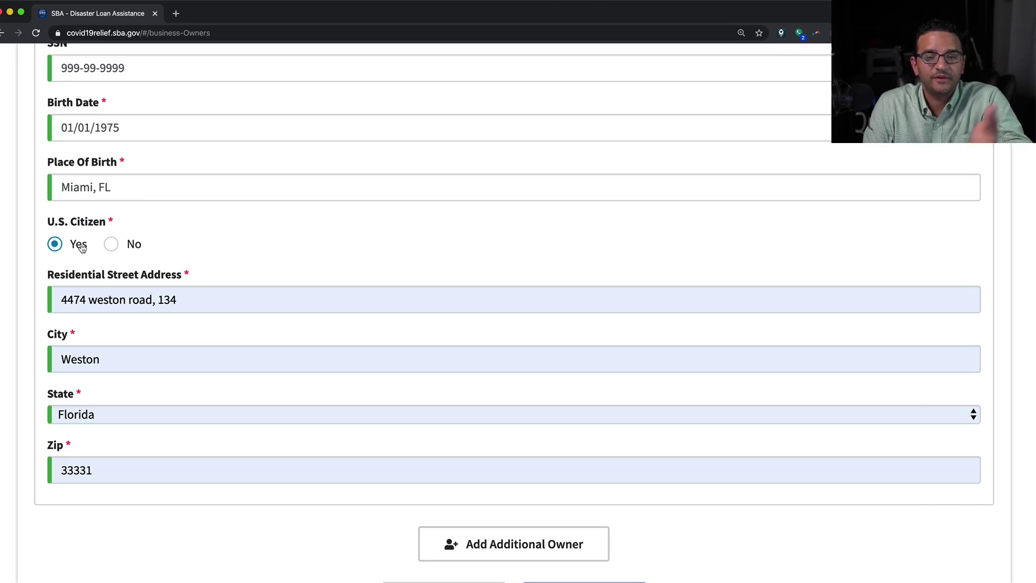
click(112, 246)
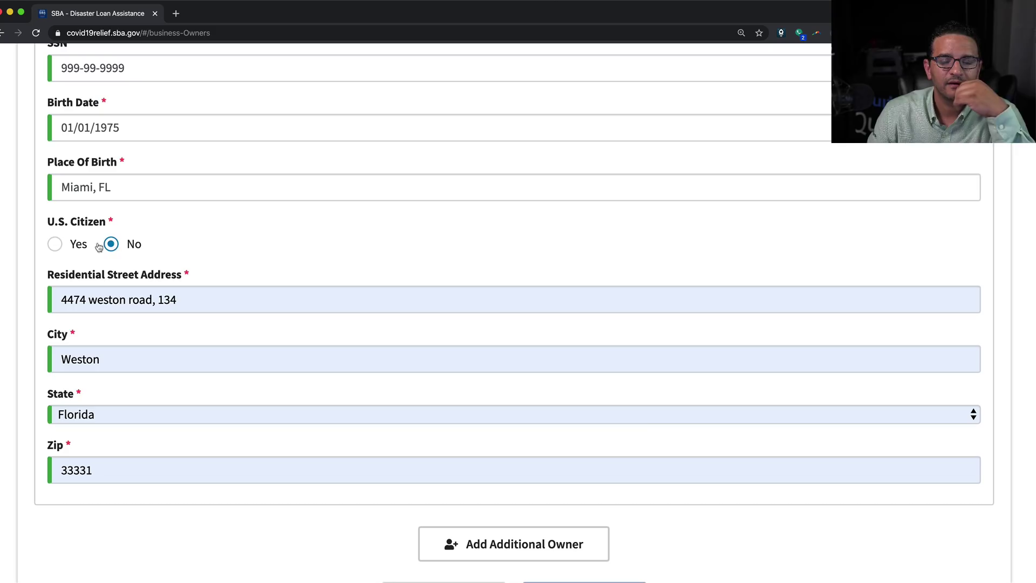
click(72, 247)
Answer No to 'Is Your Business Owned by a Business Entity?' and go to Additional Information
scroll(204, 318, down, 3)
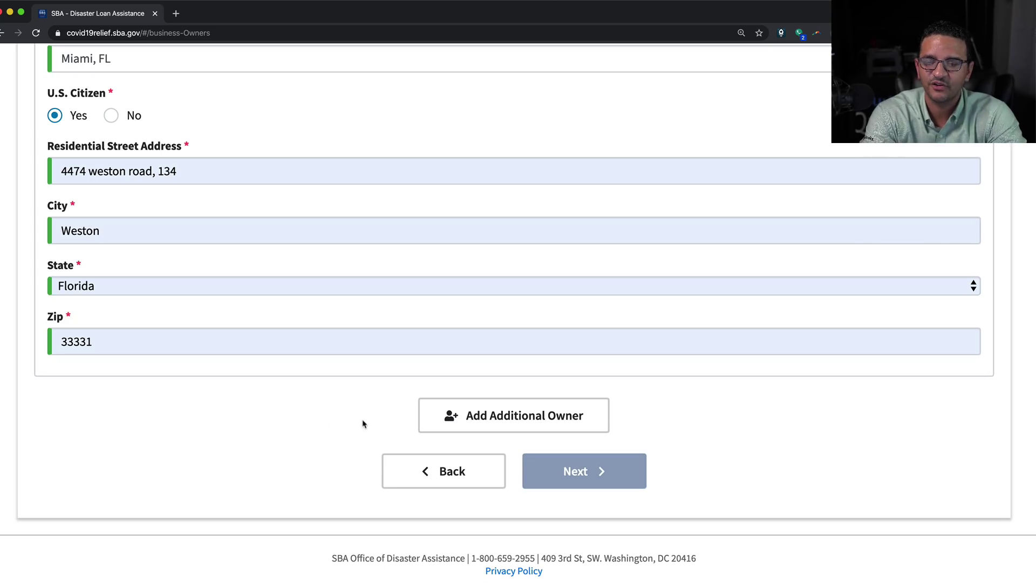
scroll(355, 424, down, 1)
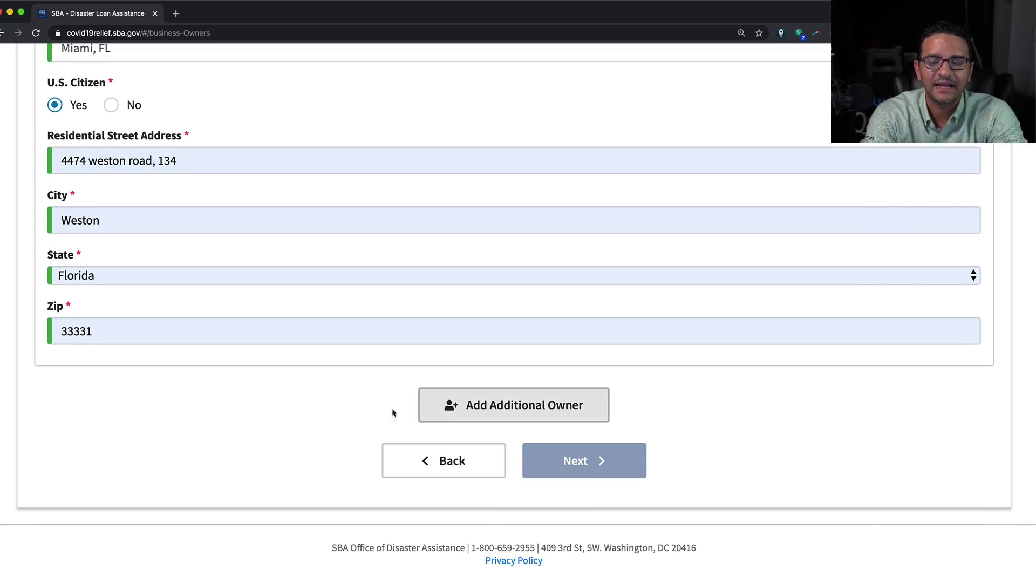
scroll(344, 413, up, 15)
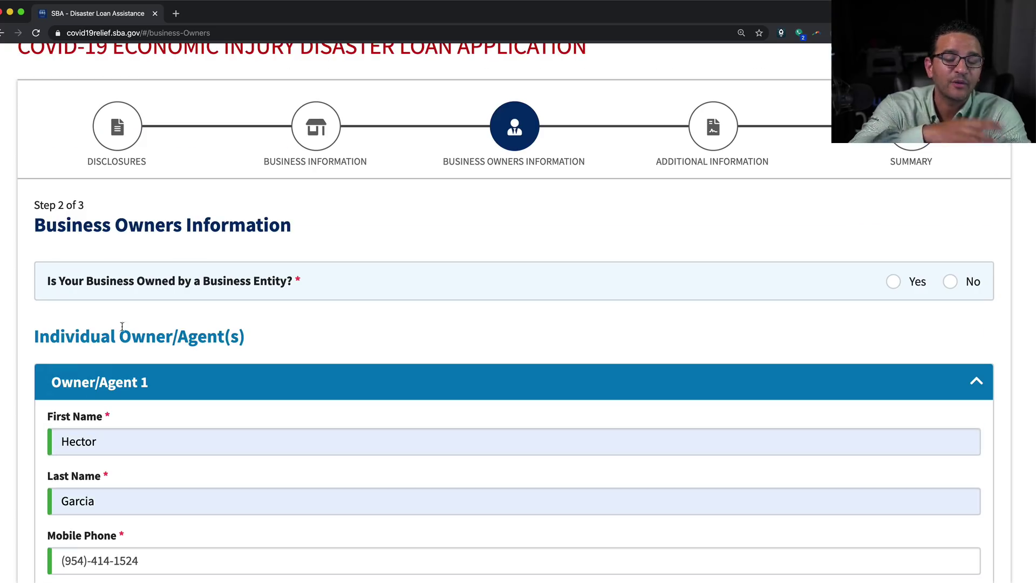
drag(47, 281, 318, 278)
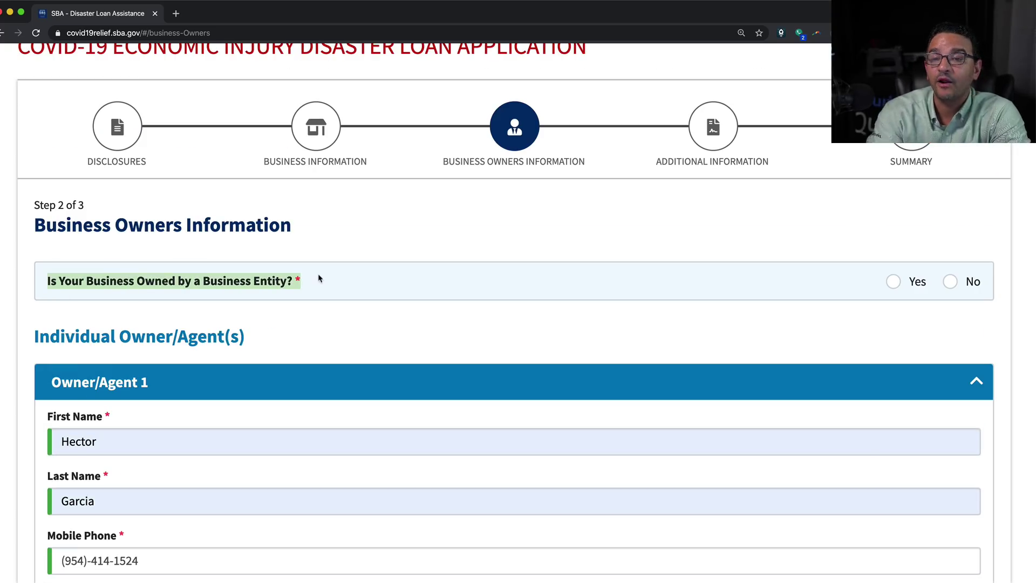
click(952, 282)
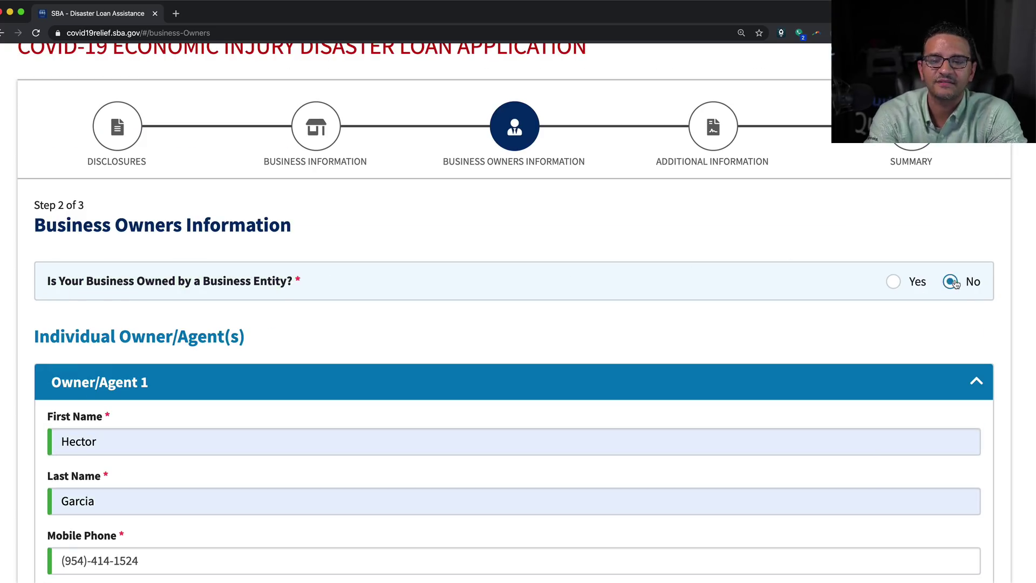
scroll(590, 338, down, 15)
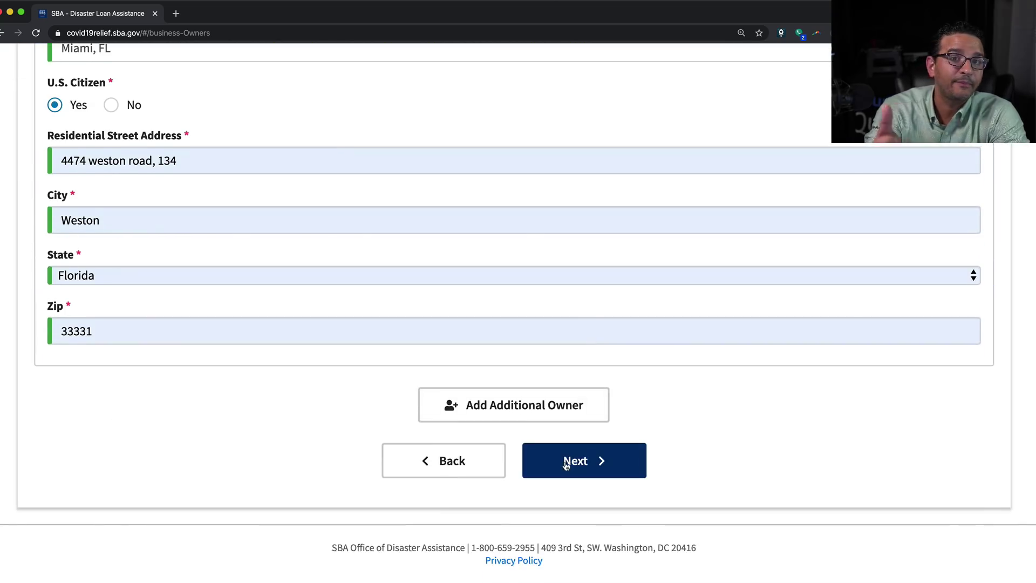
click(565, 465)
Answer No to the riot/disaster conviction, federal suspension/debarment, and indictment/arrest questions
scroll(227, 297, down, 4)
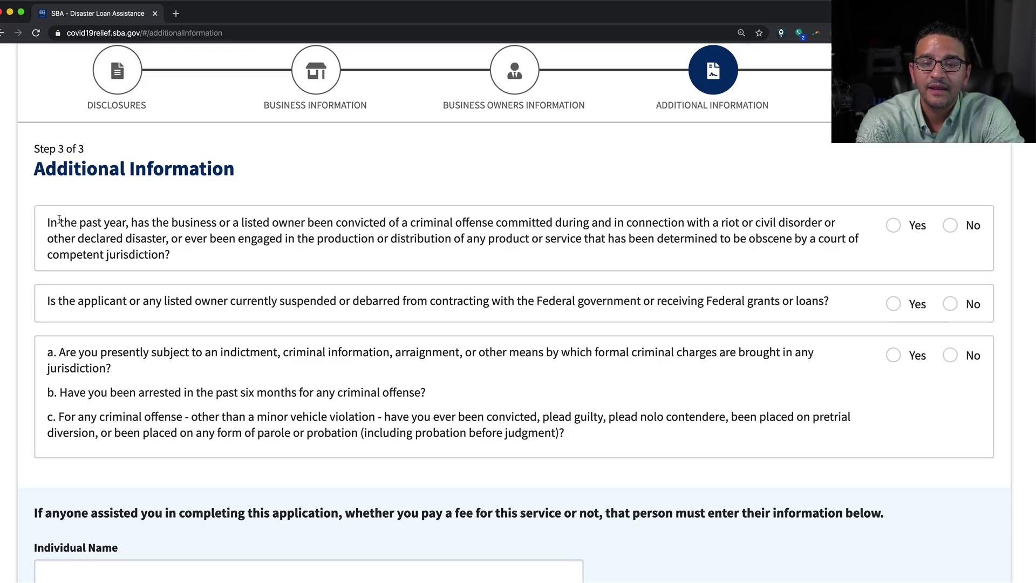
drag(59, 221, 668, 239)
click(955, 230)
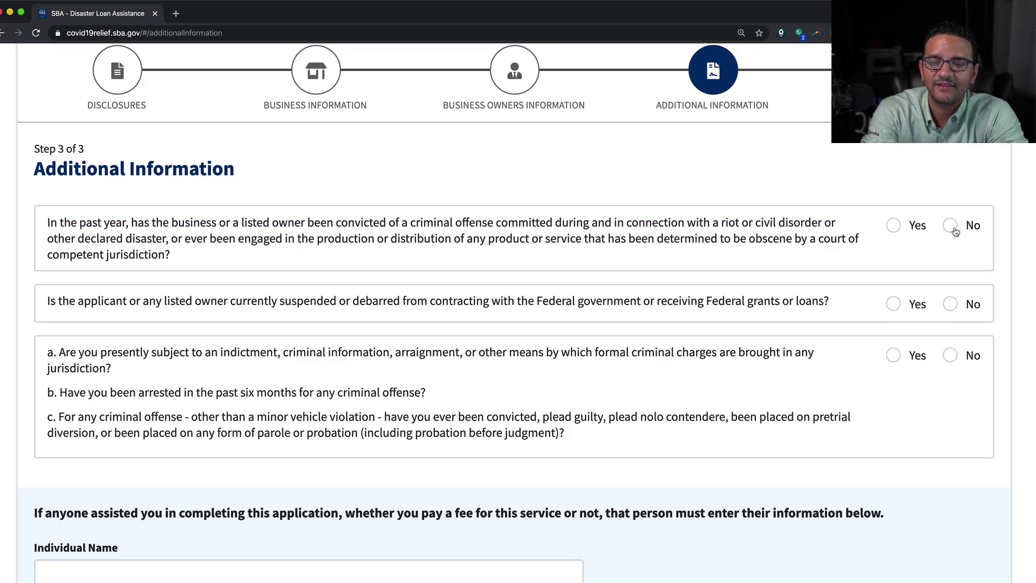
drag(104, 301, 799, 295)
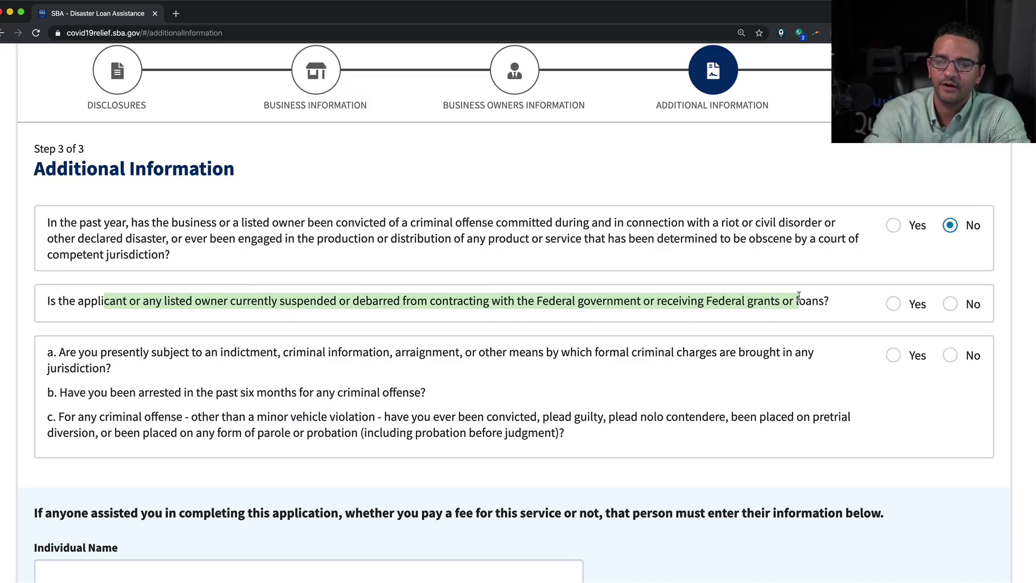
click(950, 303)
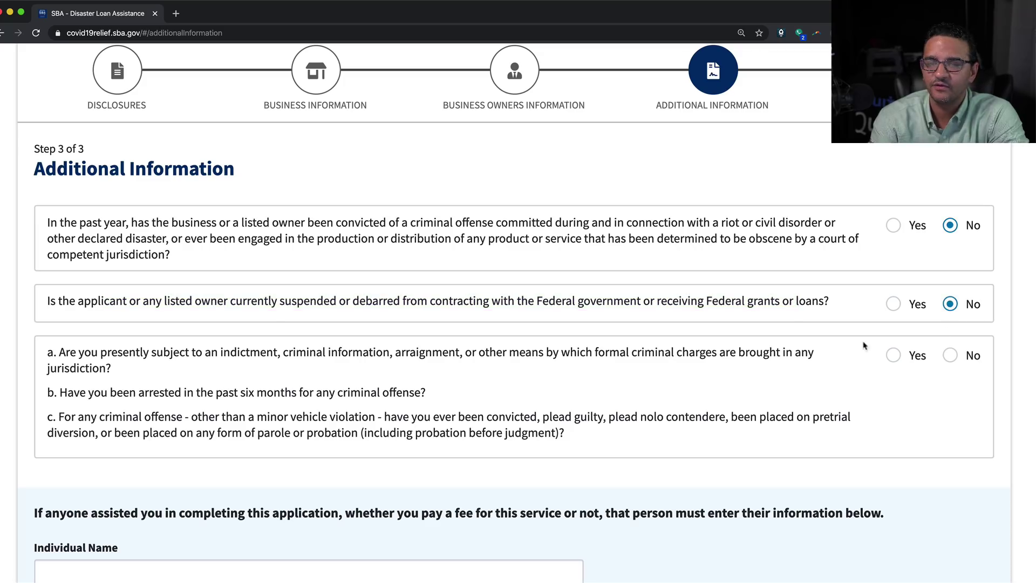
drag(82, 352, 826, 372)
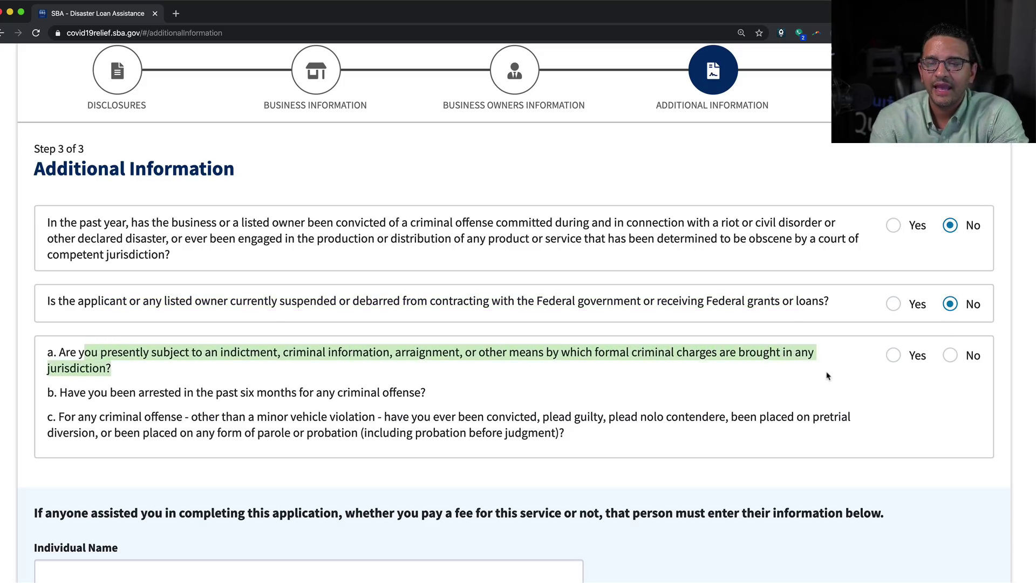
click(950, 355)
scroll(549, 416, down, 6)
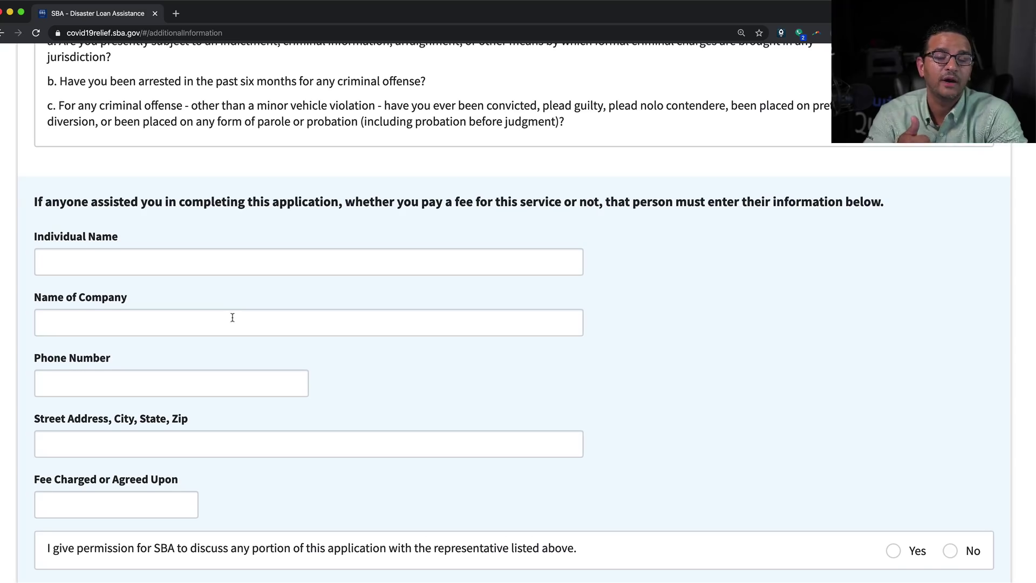
Skip the preparer fields and tick the box requesting an advance of up to $10,000
scroll(232, 318, down, 1)
scroll(232, 318, down, 1)
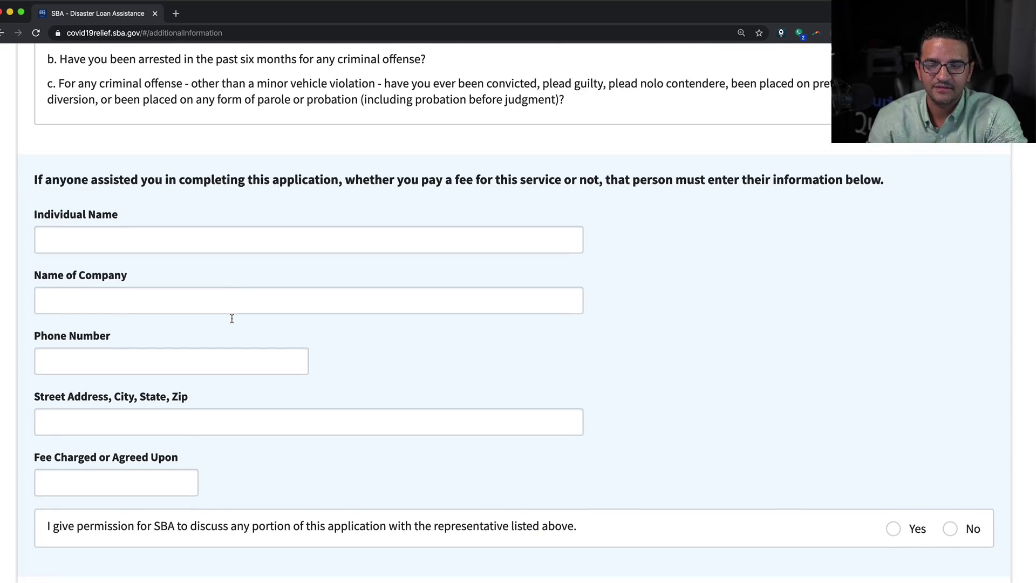
scroll(232, 319, down, 4)
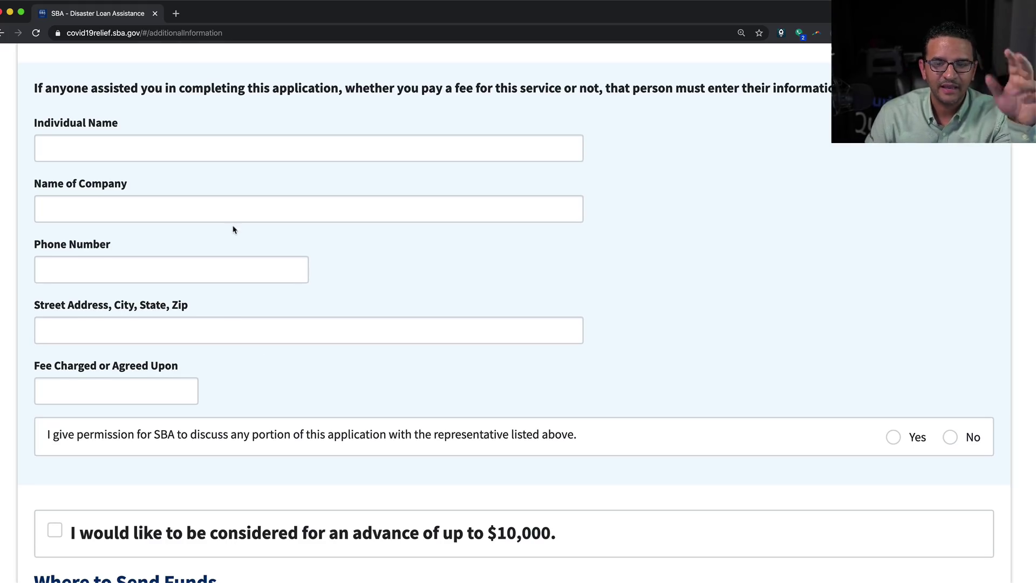
scroll(266, 389, down, 5)
scroll(495, 382, down, 2)
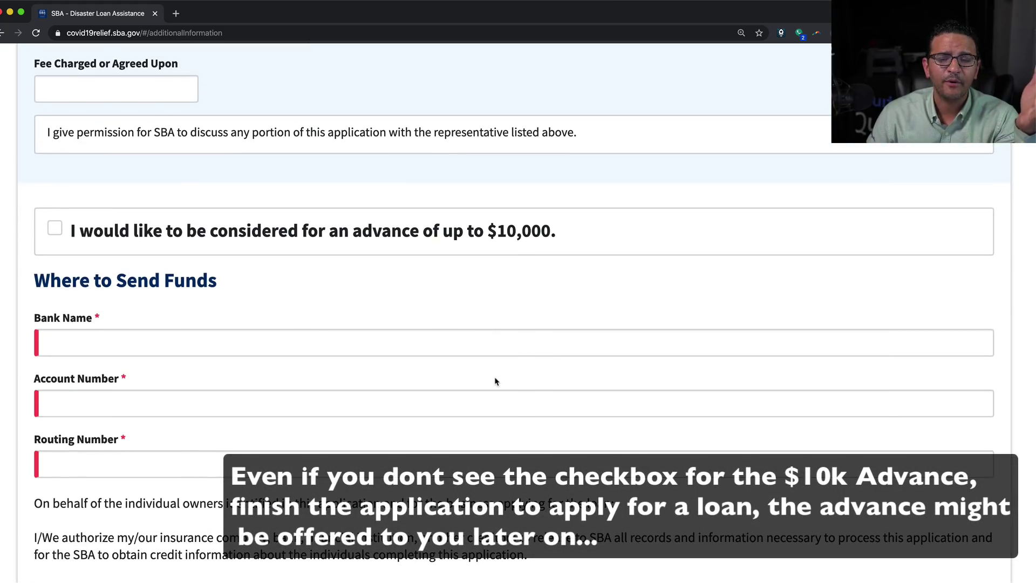
click(56, 228)
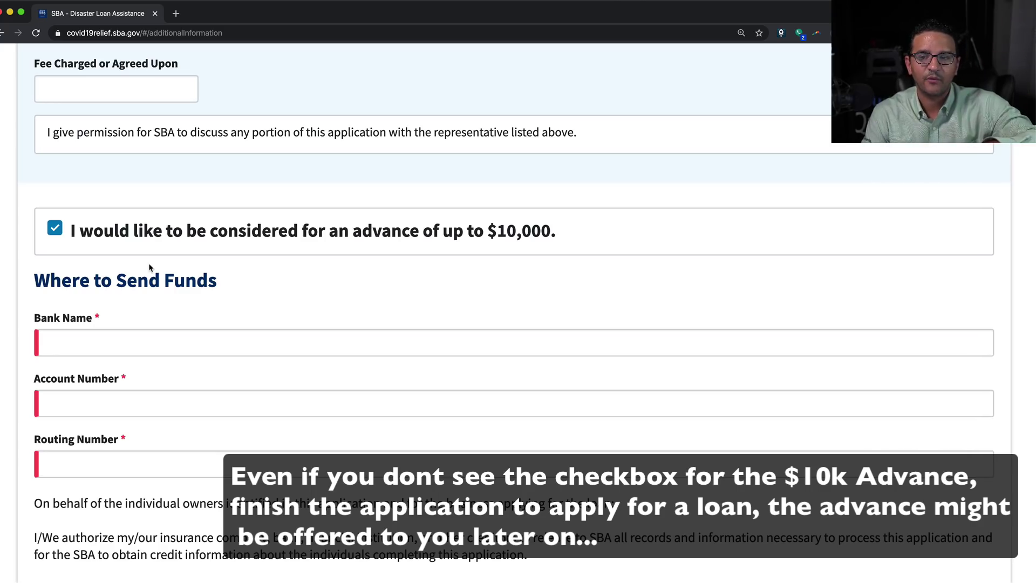
Enter the bank name 'Wells Farco' along with the bank account and routing numbers
scroll(148, 263, down, 5)
click(99, 132)
scroll(100, 149, up, 1)
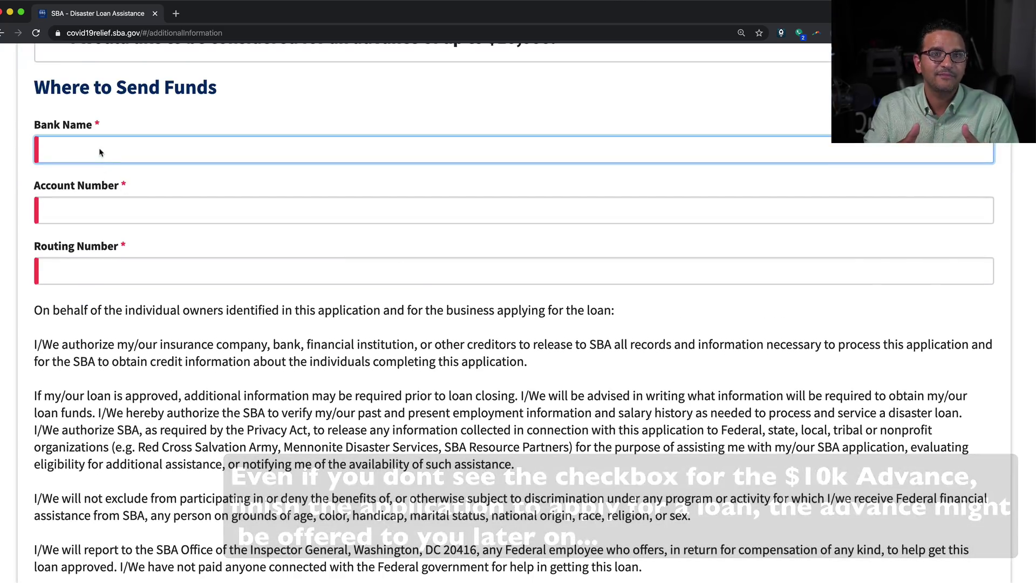
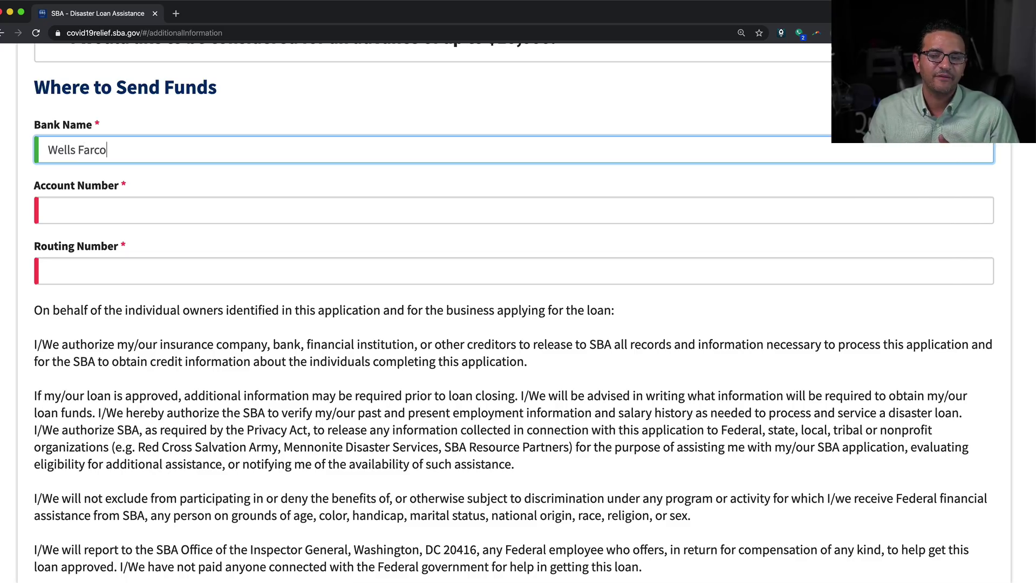
key(Tab)
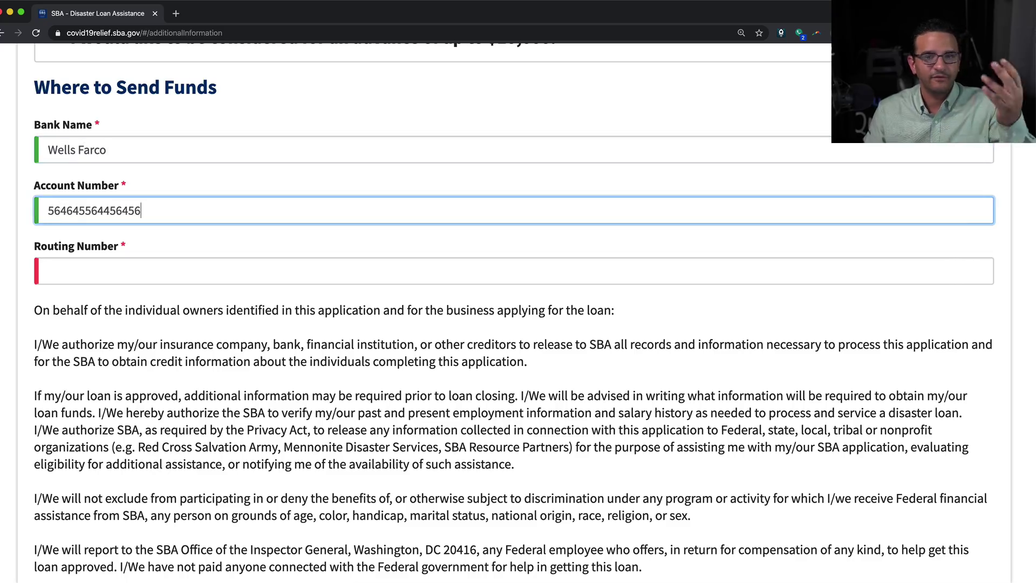
key(Tab)
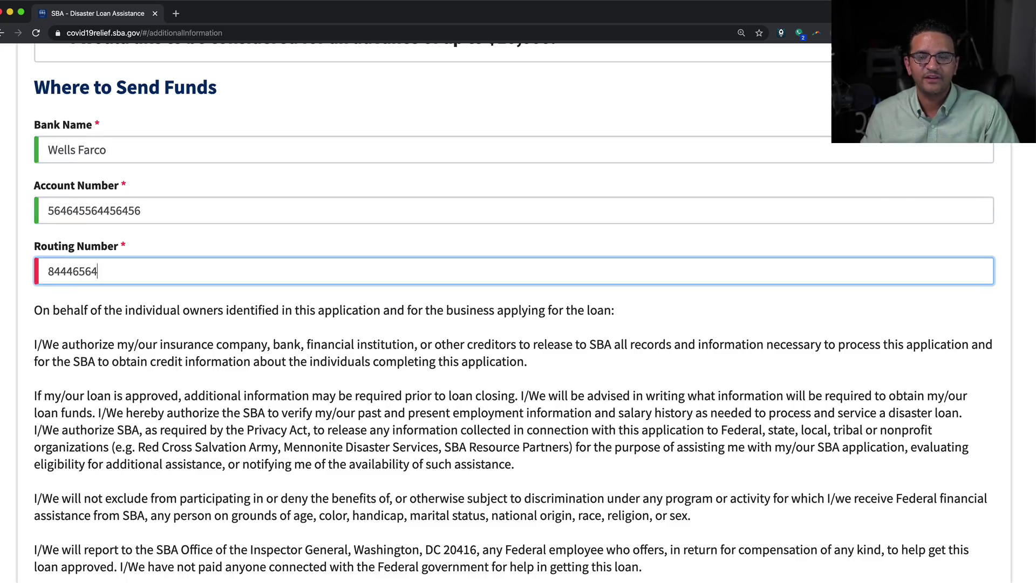
Certify the application is true and correct and continue to the Summary step
scroll(518, 291, down, 8)
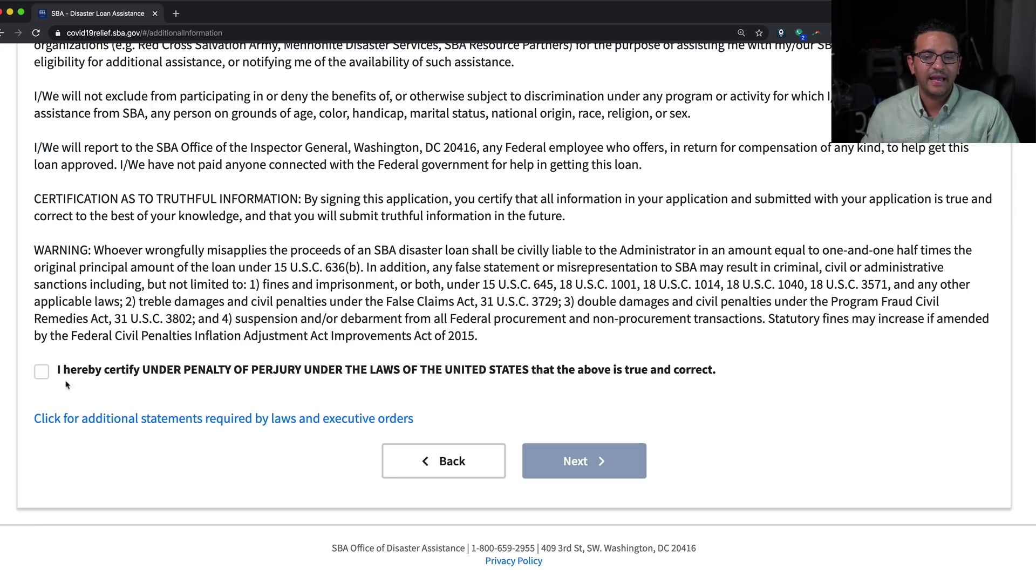
click(38, 372)
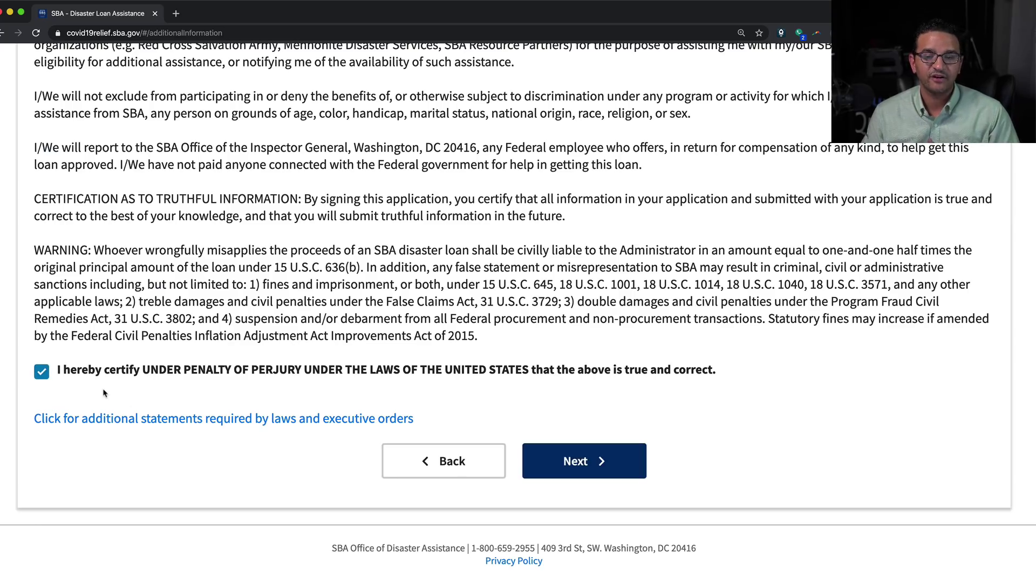
click(564, 461)
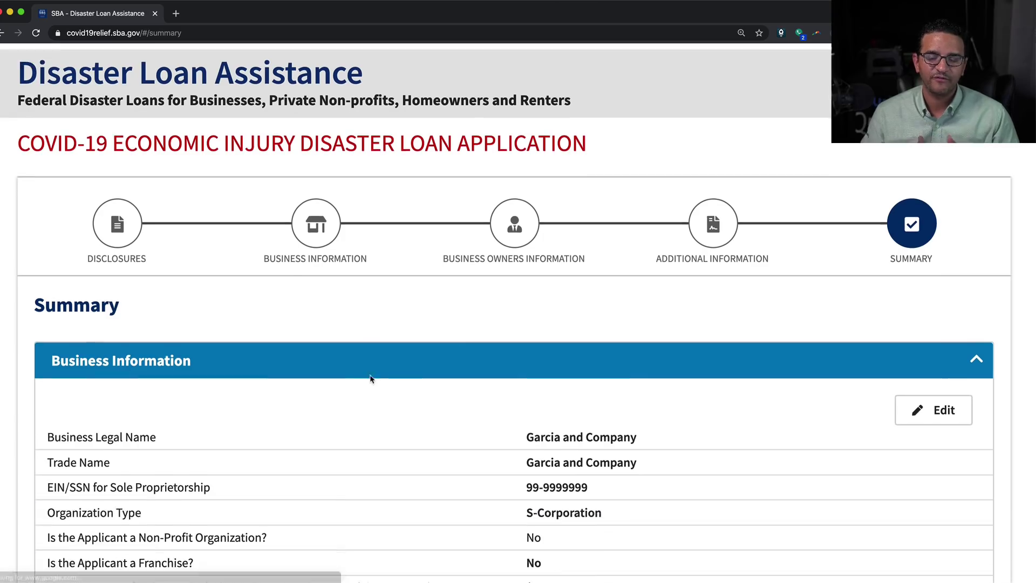
Review the Summary page and tick the reCAPTCHA 'I'm not a robot' box
scroll(370, 378, down, 4)
scroll(327, 300, down, 2)
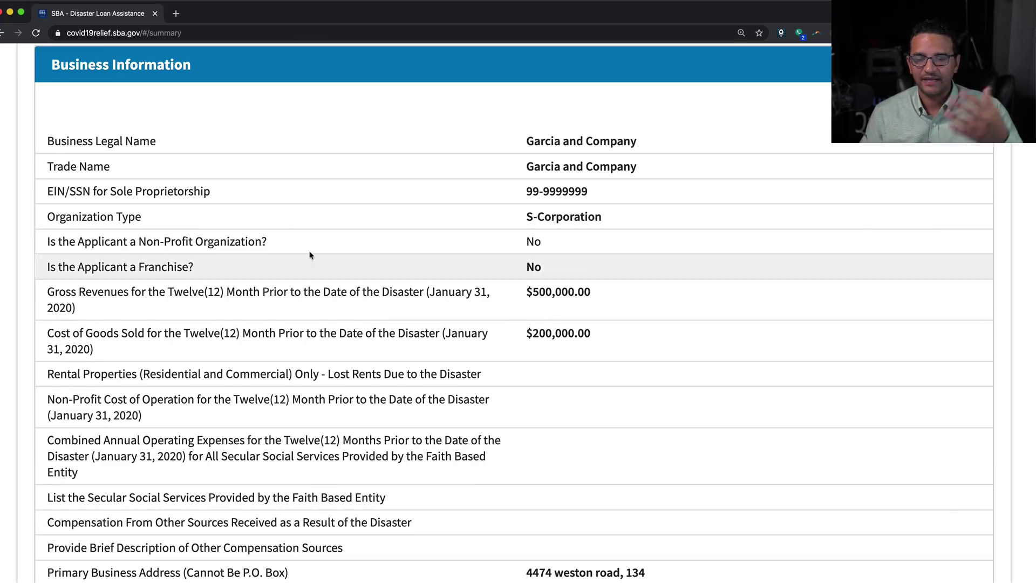
scroll(513, 271, down, 13)
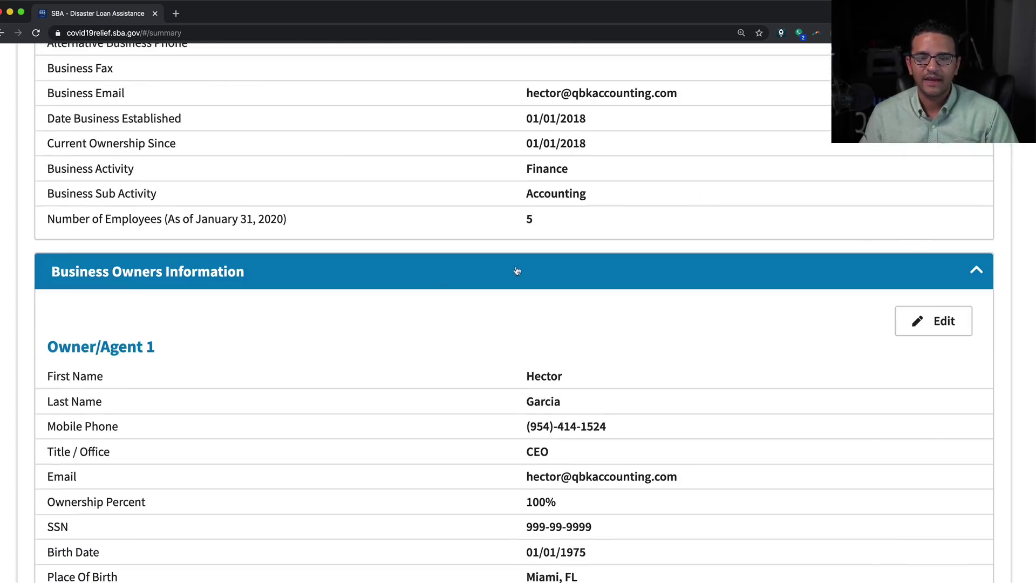
scroll(516, 271, down, 17)
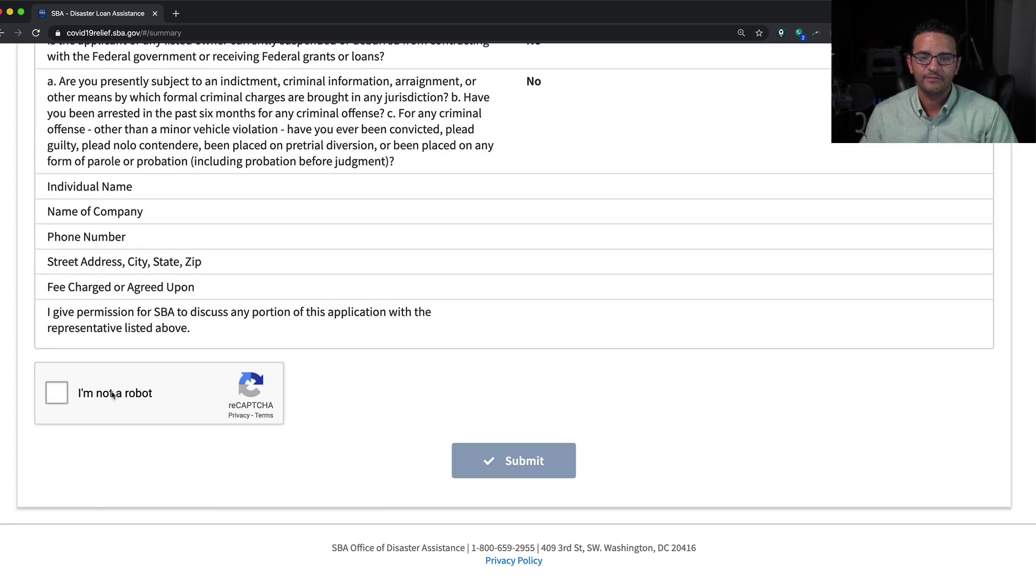
click(57, 398)
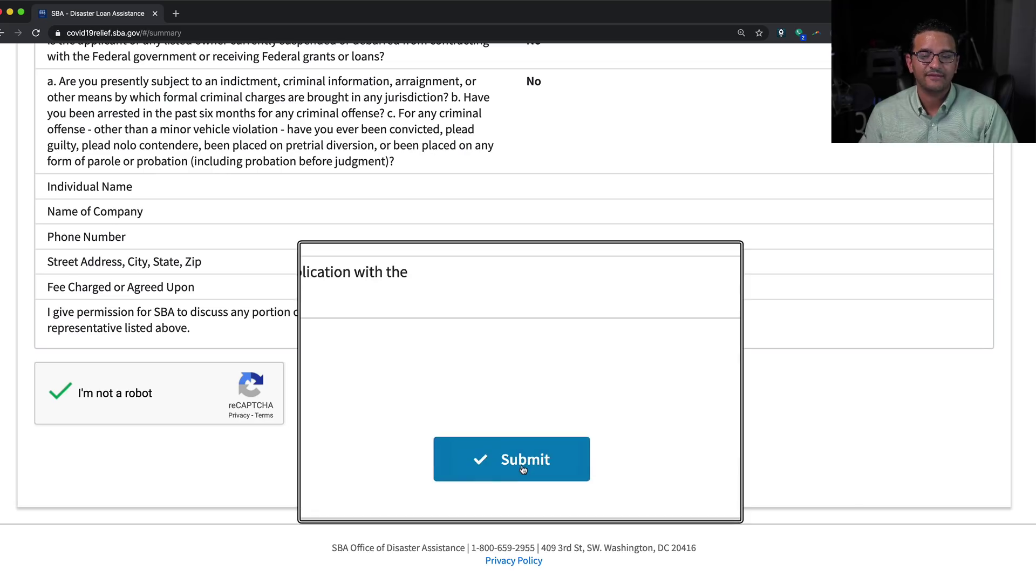
scroll(512, 418, up, 20)
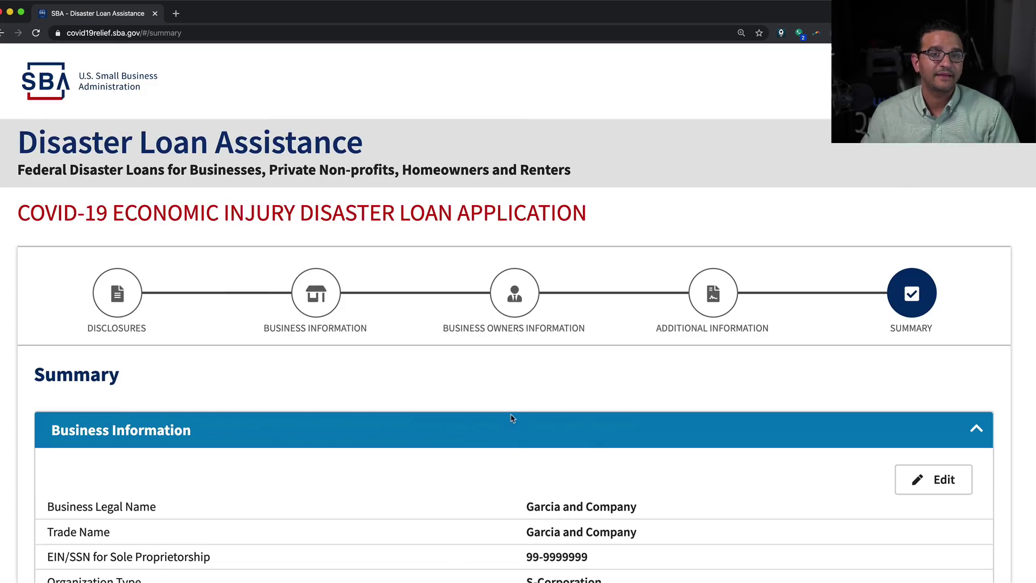